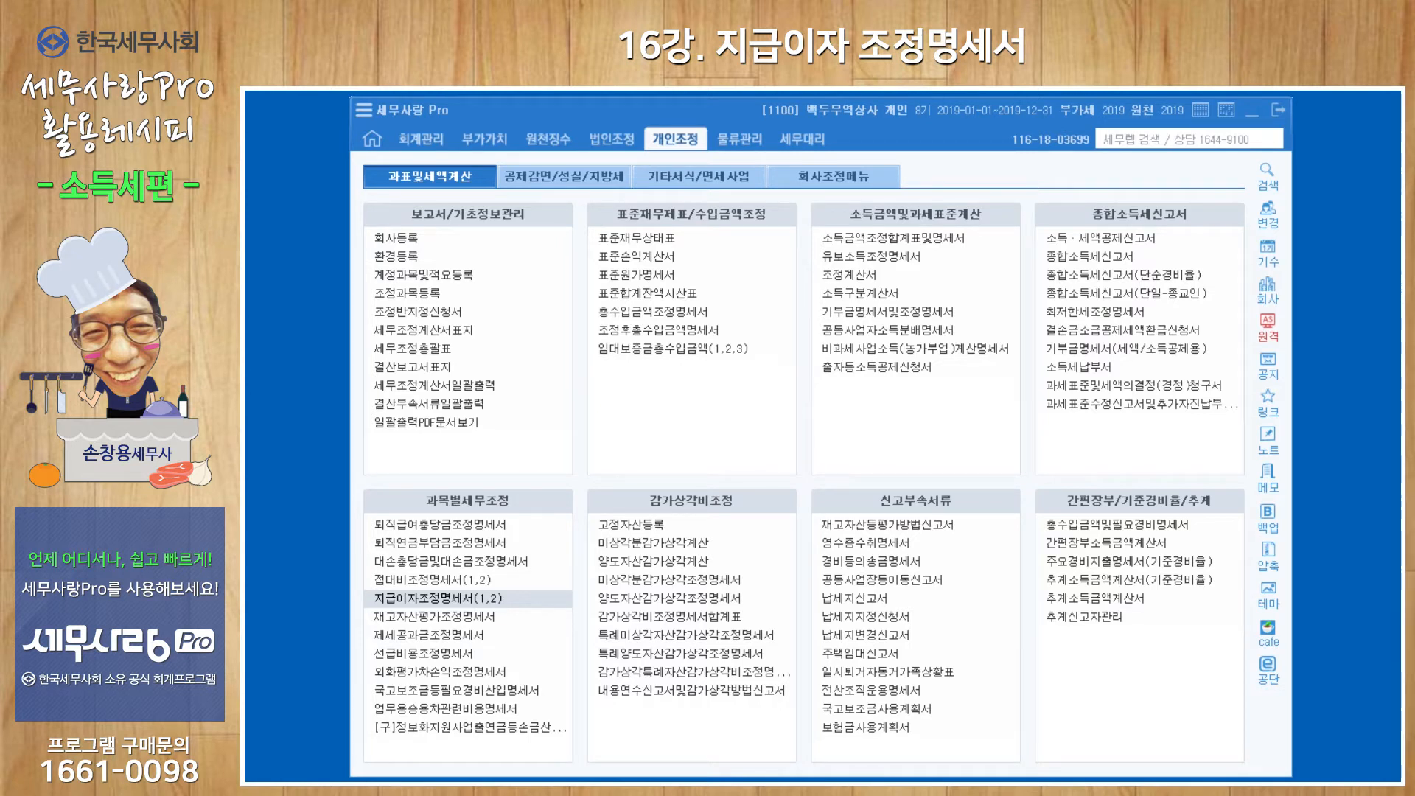
# Open the 재무상태표 under 회계관리, look through its asset and liability accounts, and close it.
pyautogui.click(422, 140)
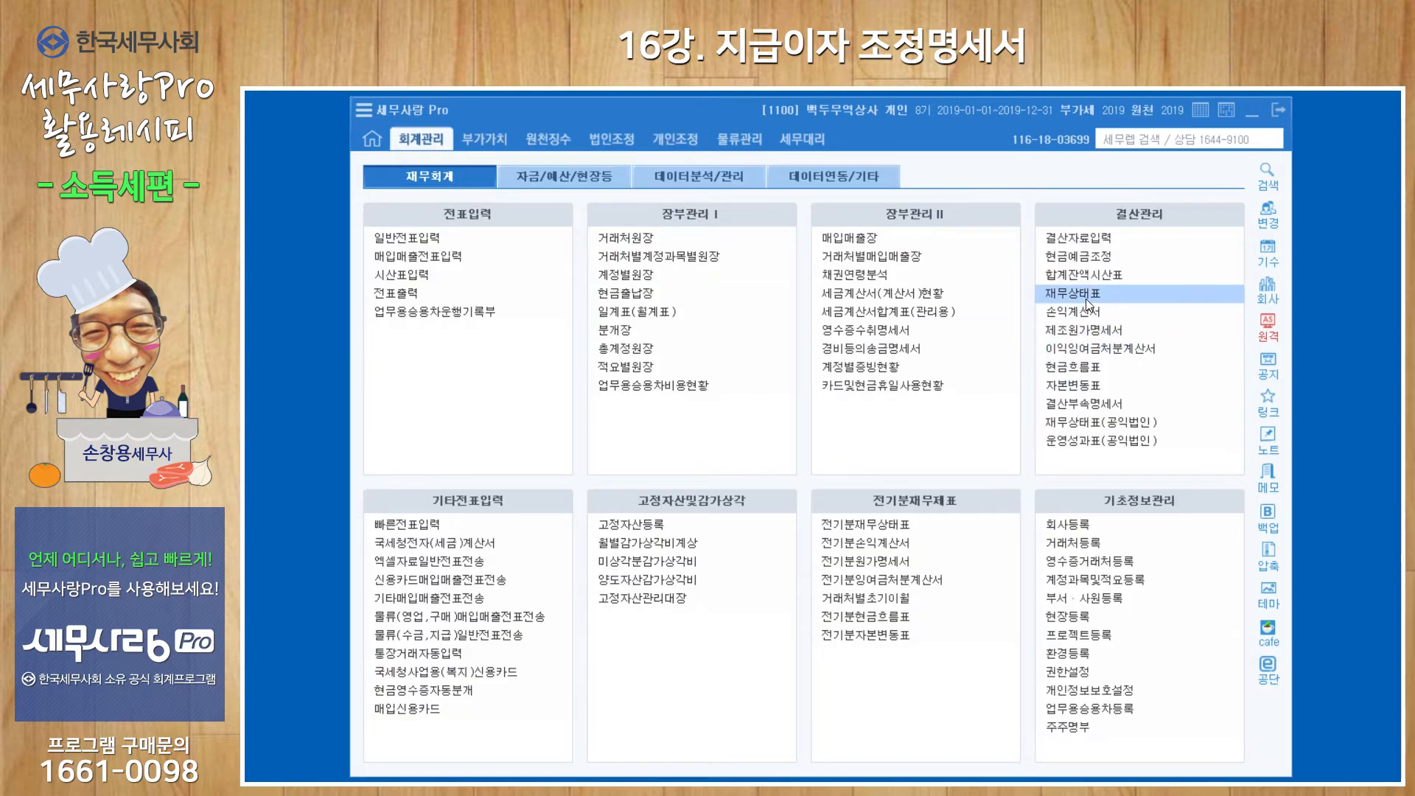
pyautogui.click(1085, 295)
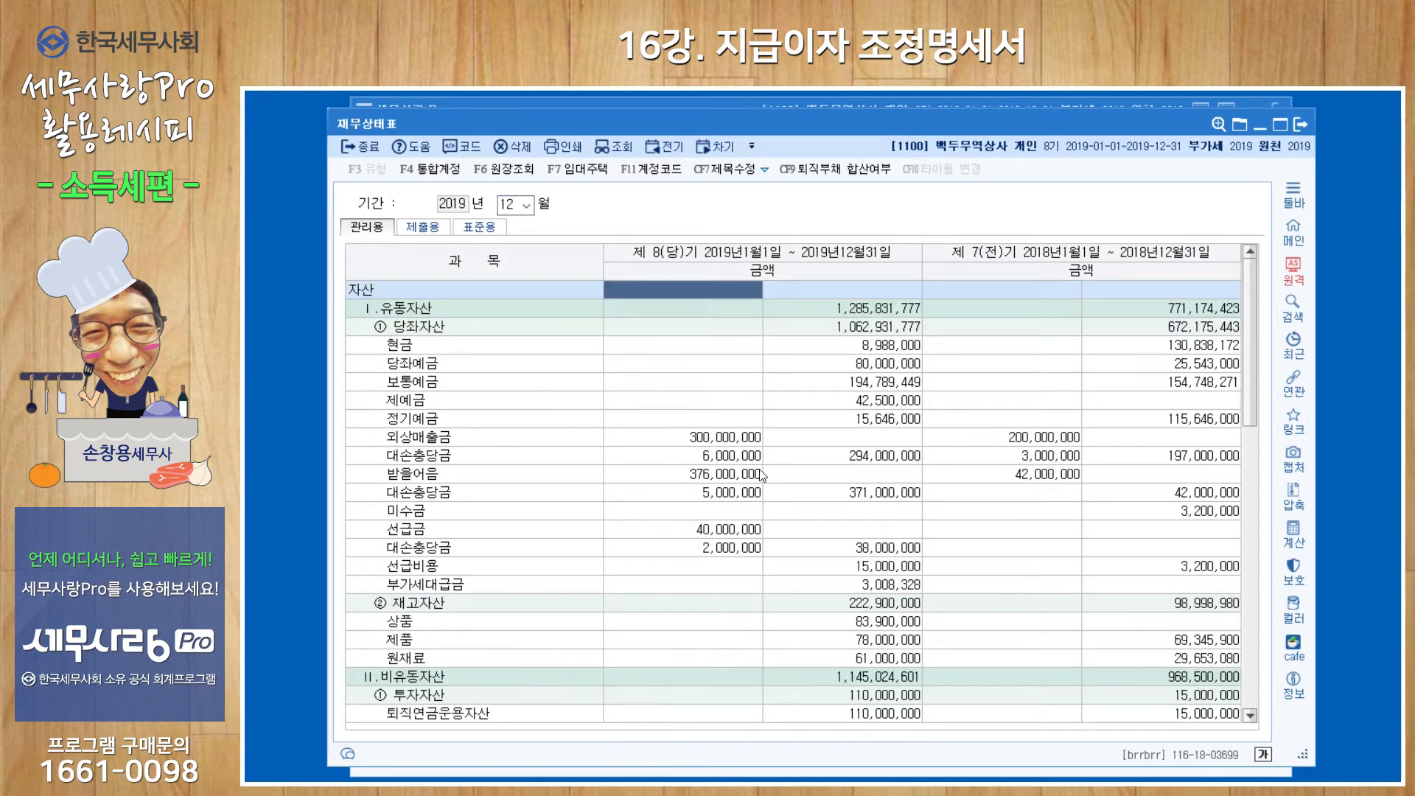
pyautogui.scroll(-4, 764, 476)
pyautogui.scroll(-2, 765, 477)
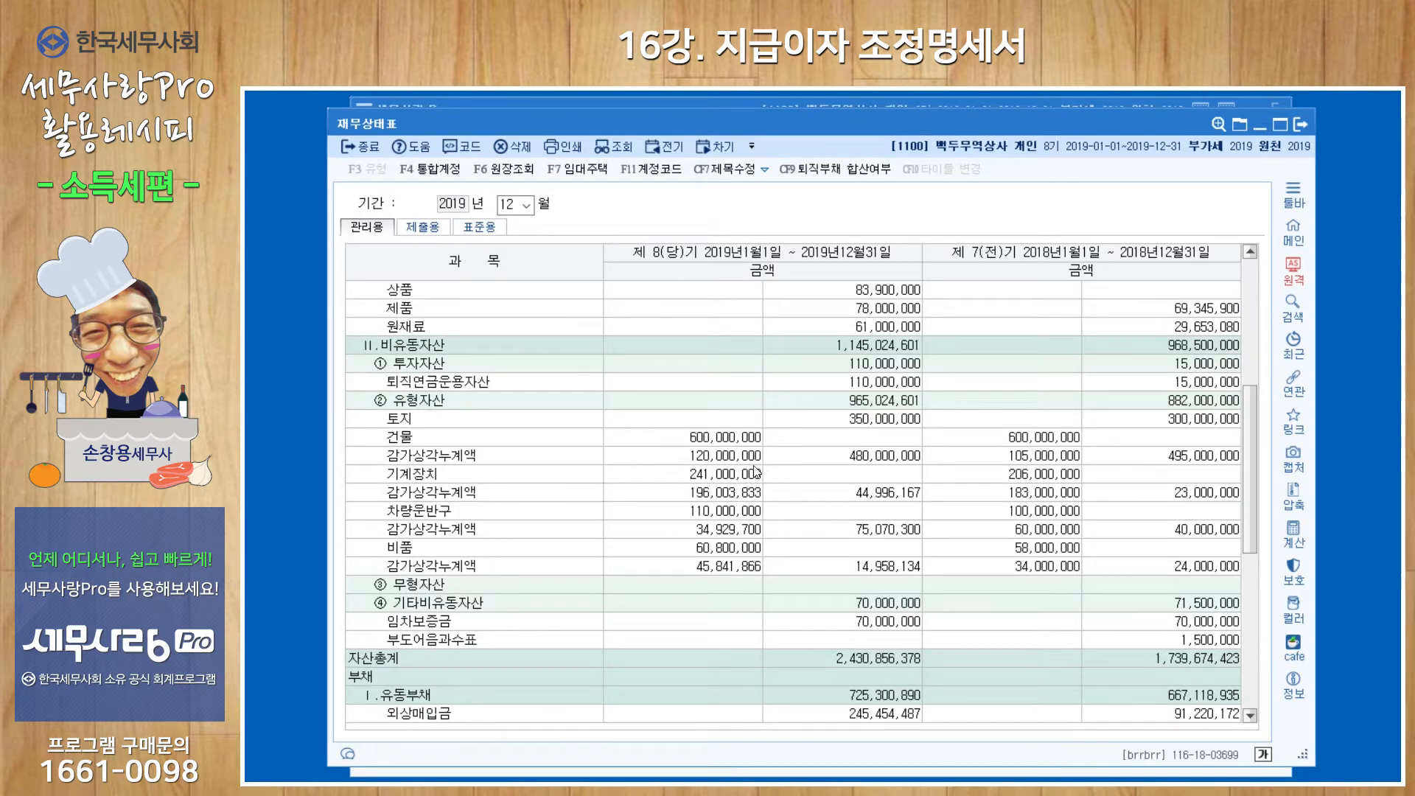
pyautogui.click(1298, 126)
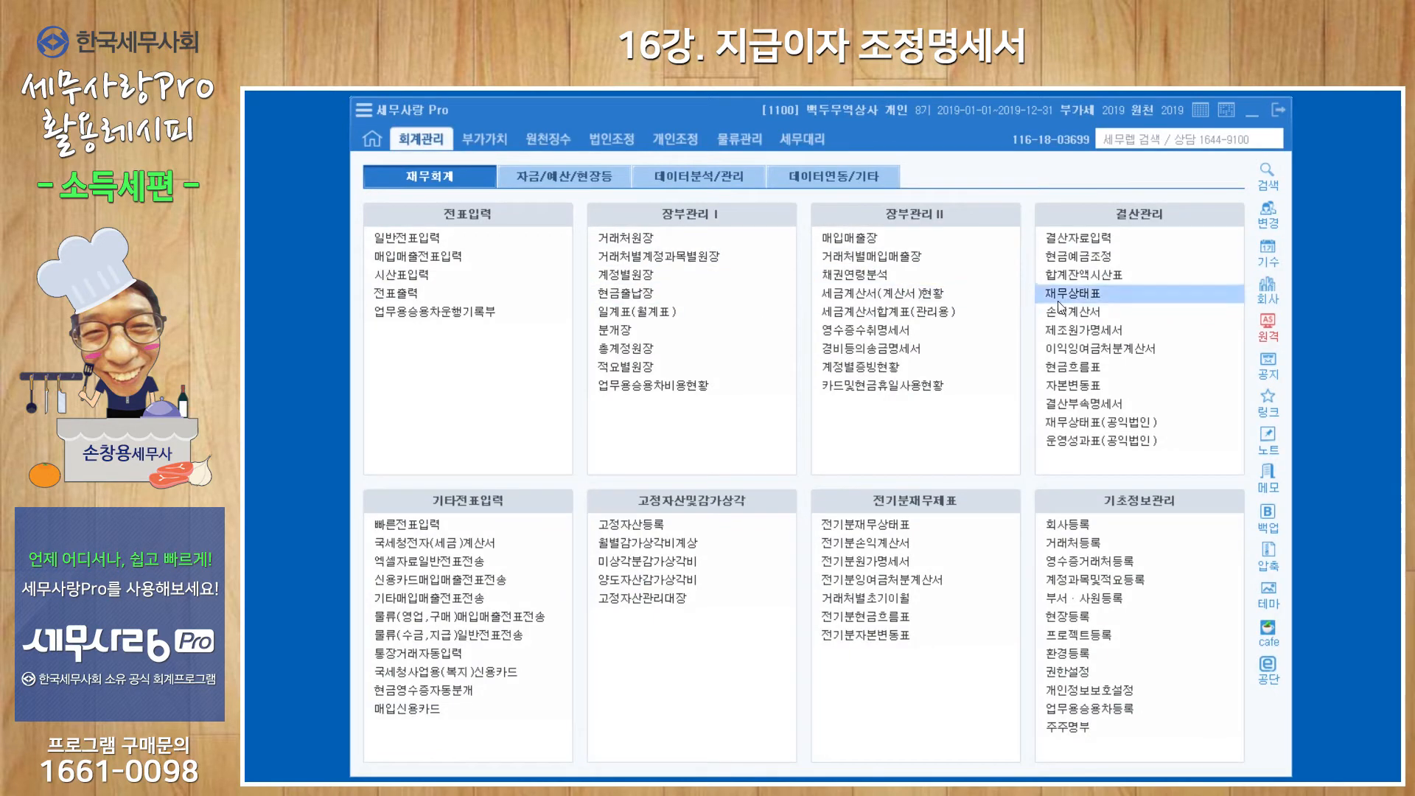
# Open the 손익계산서, check the current-year 이자비용 under 영업외비용, and close the statement.
pyautogui.click(1089, 315)
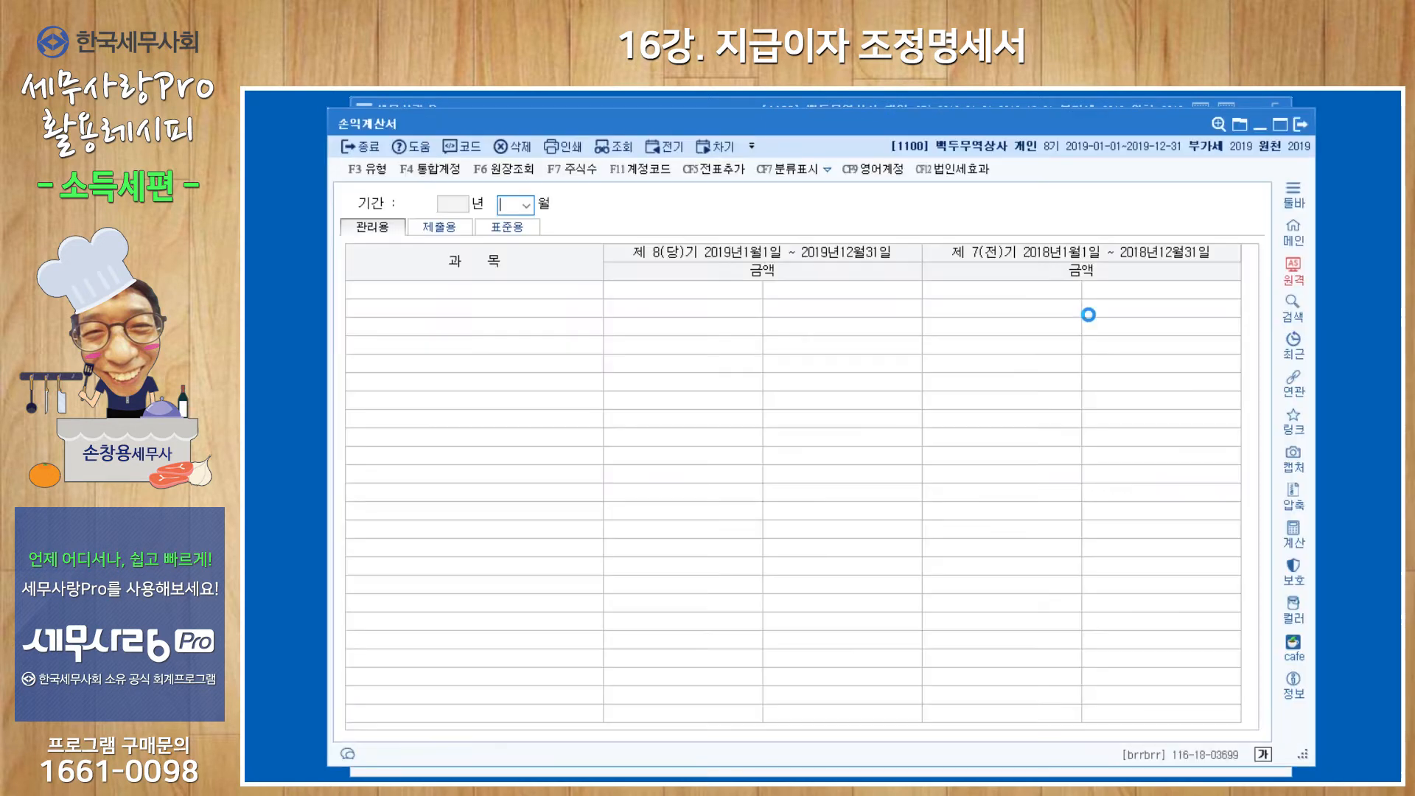
pyautogui.moveTo(1252, 324); pyautogui.dragTo(1249, 600)
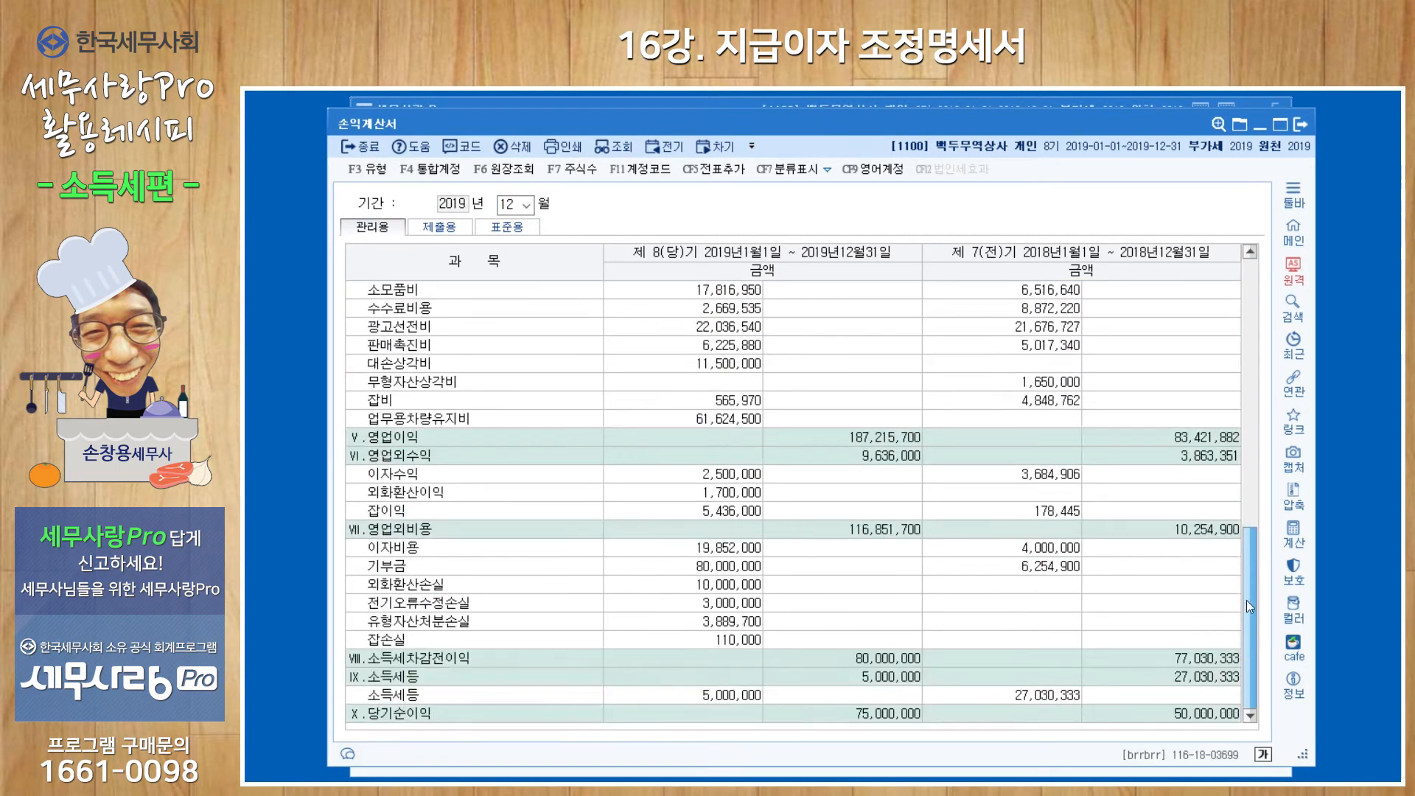
pyautogui.click(736, 547)
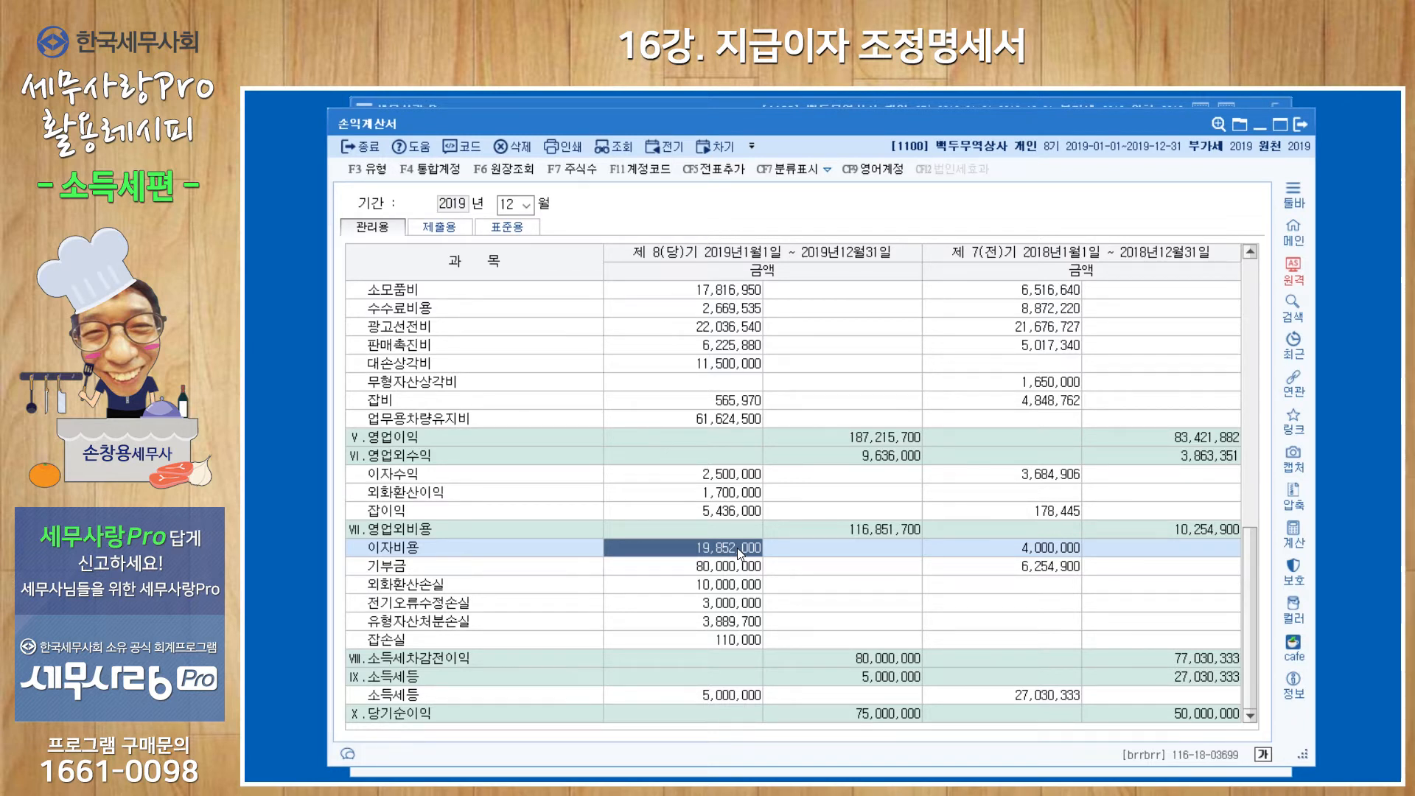
pyautogui.click(1303, 126)
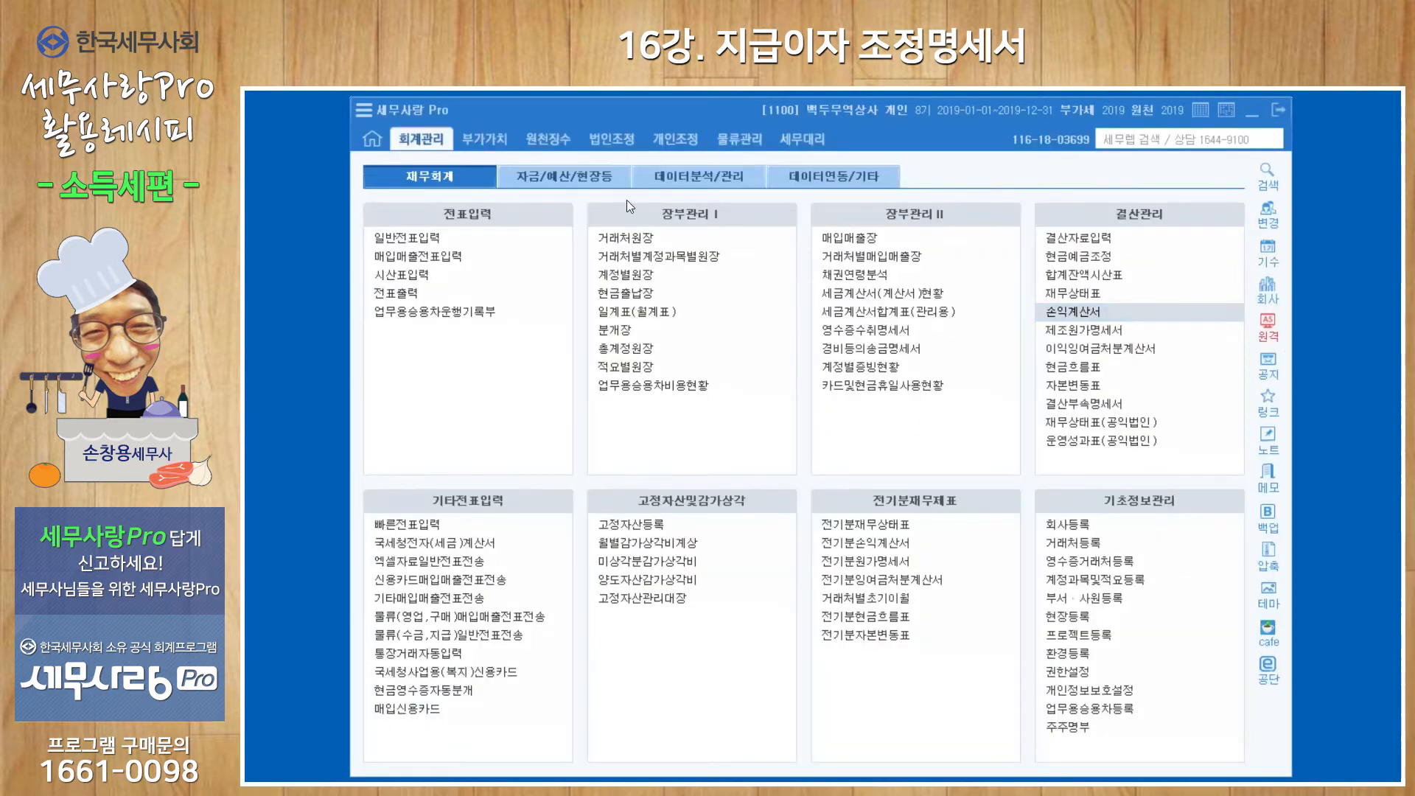
# Open the 지급이자조정명세서(1,2) form from the 개인조정 section.
pyautogui.click(677, 144)
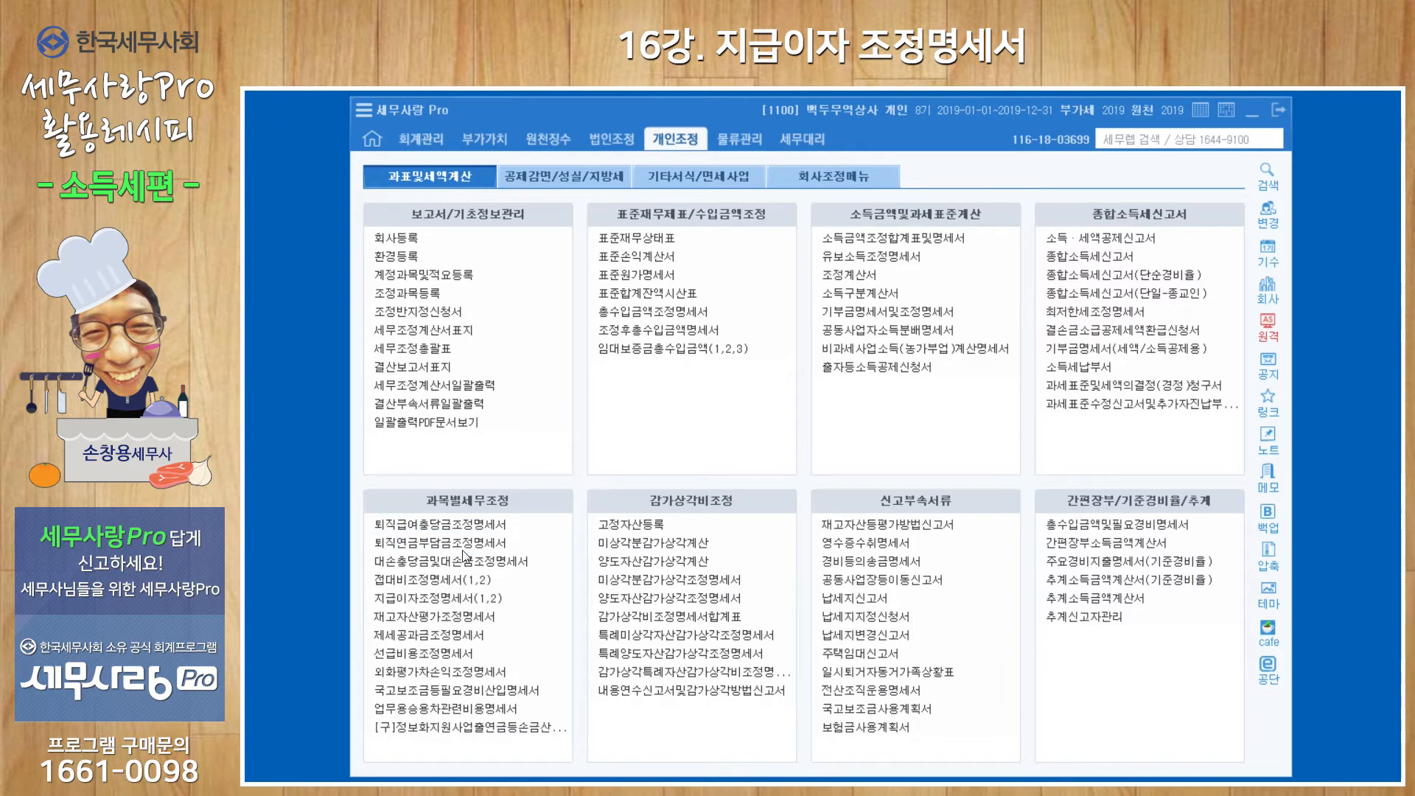
pyautogui.click(446, 601)
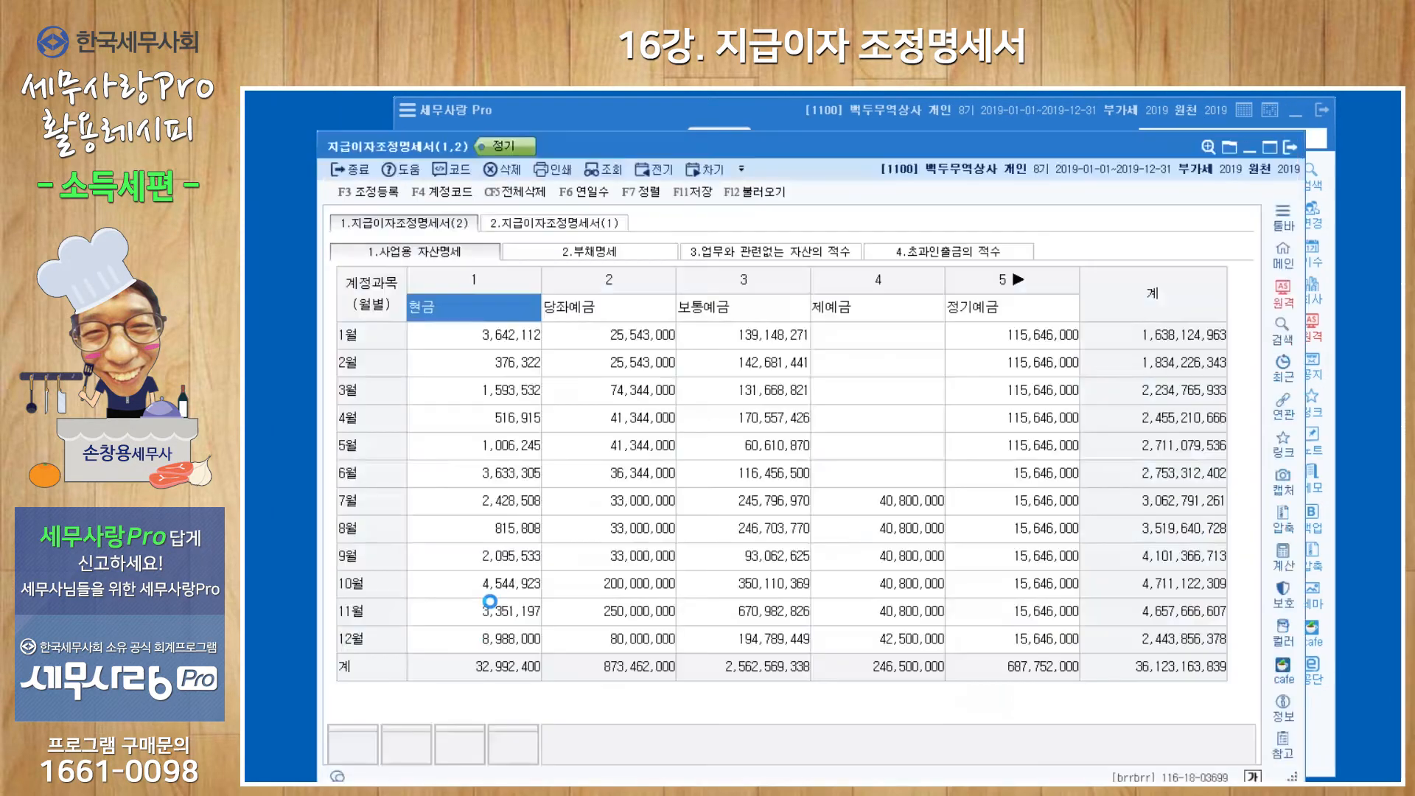
pyautogui.moveTo(810, 158); pyautogui.dragTo(817, 143)
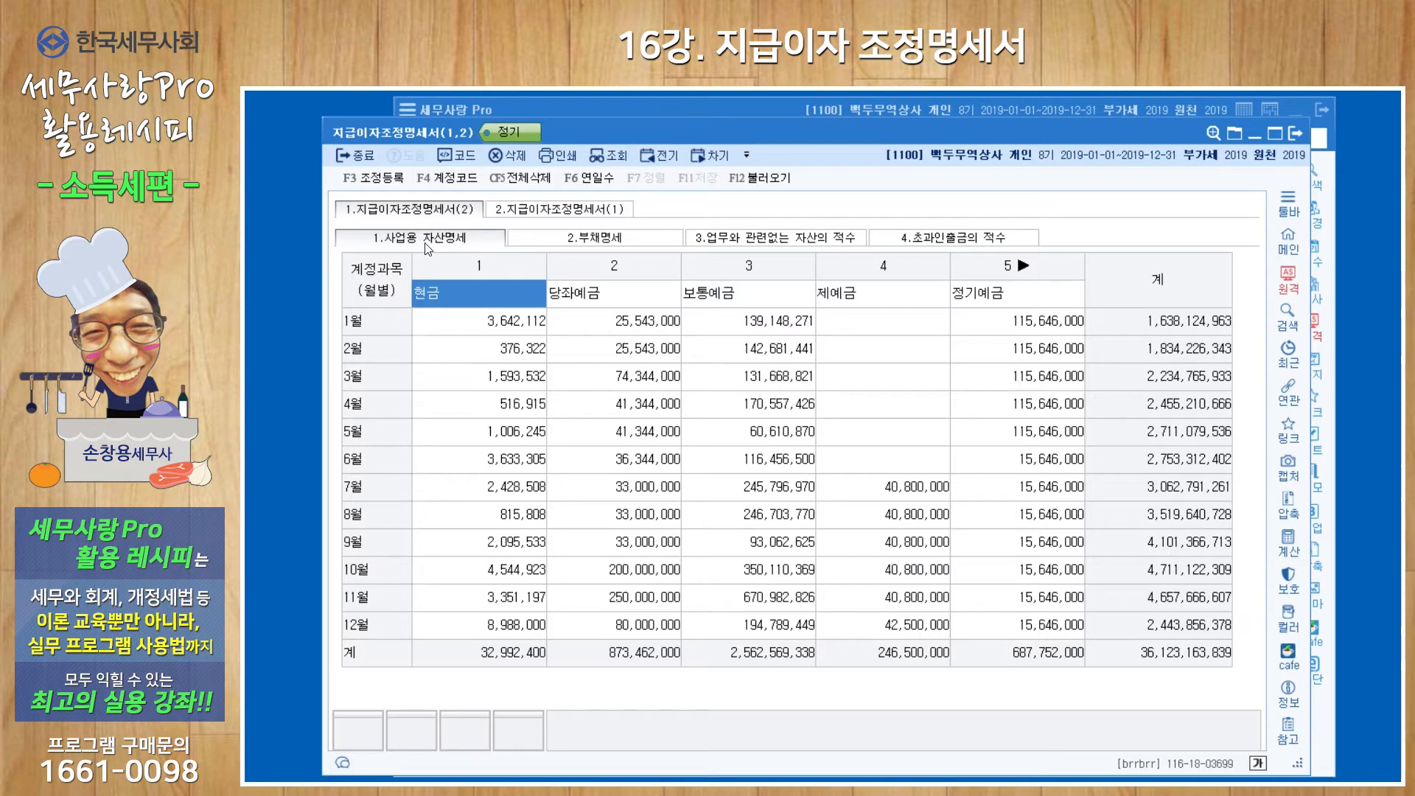
# Look over the 사업용 자산명세, 부채명세, 업무와 관련없는 자산의 적수 and 초과인출금의 적수 schedules of 지급이자조정명세서(2).
pyautogui.click(601, 246)
pyautogui.click(787, 246)
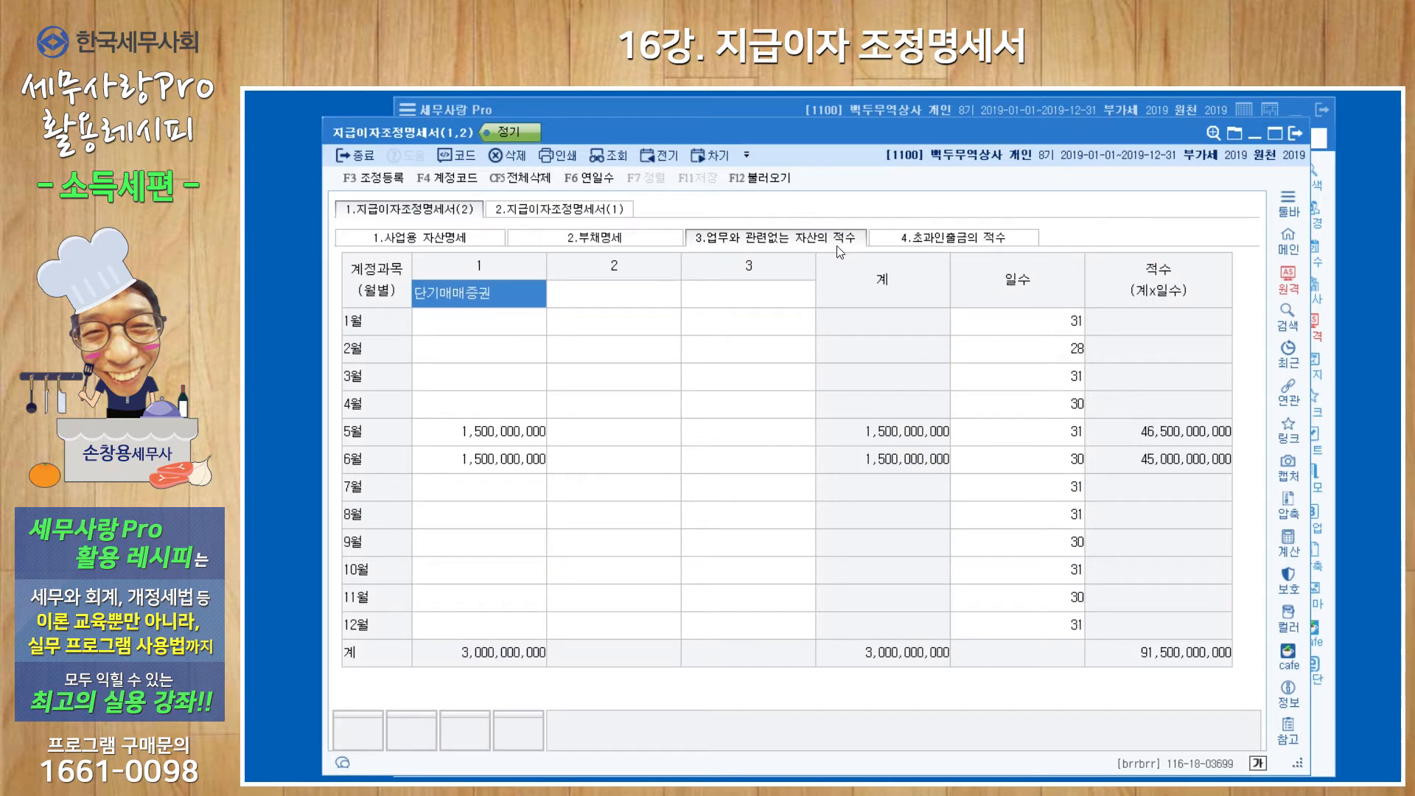
pyautogui.click(942, 246)
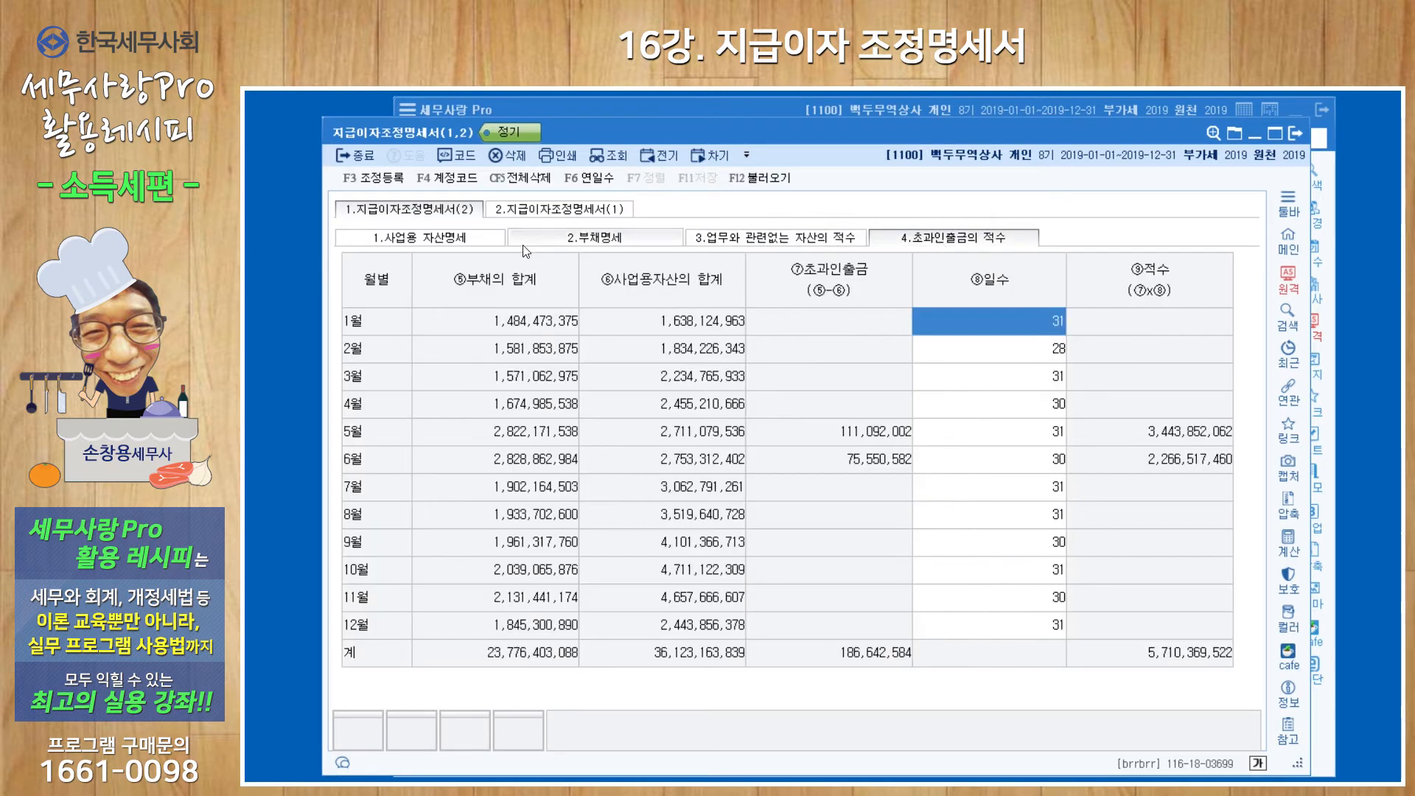
pyautogui.click(442, 238)
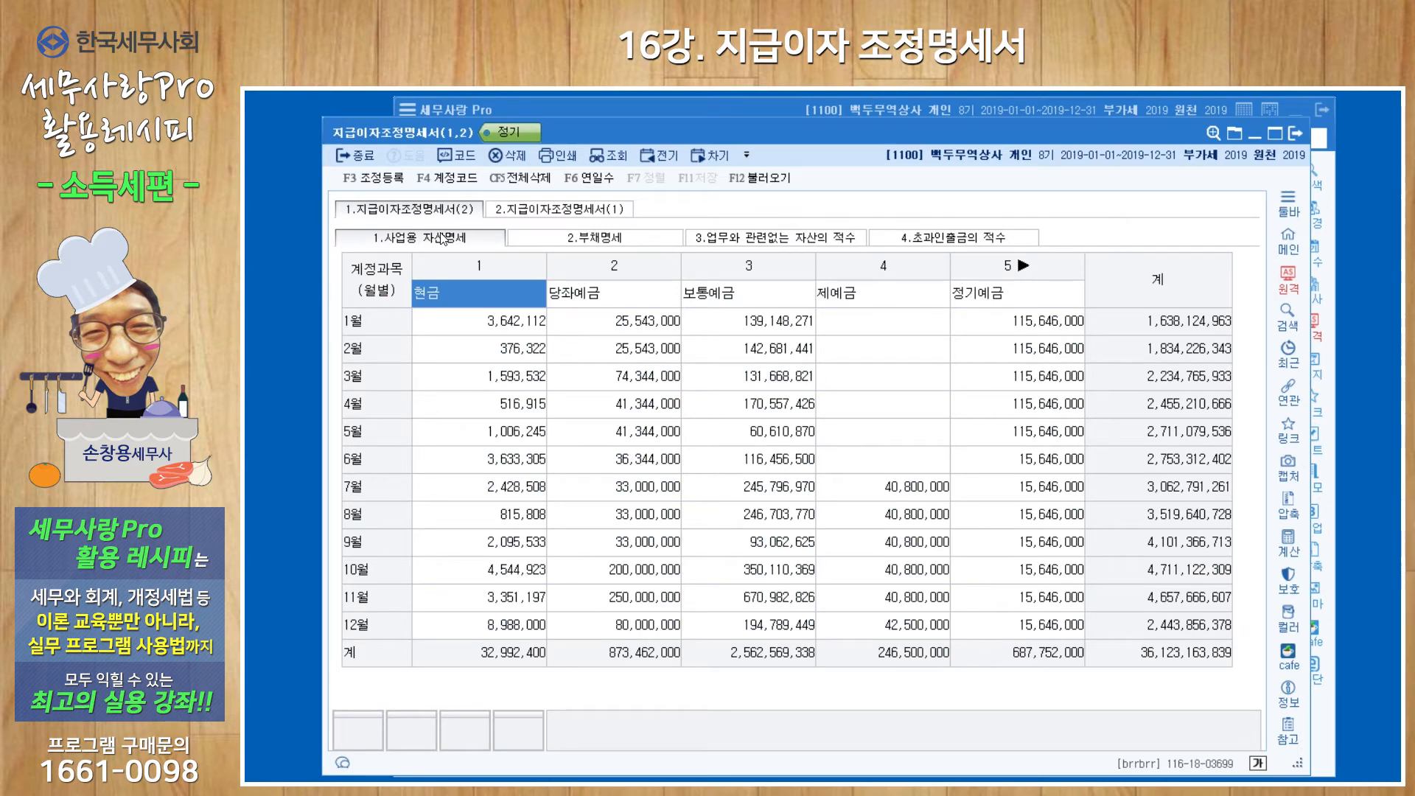
pyautogui.click(617, 238)
# Reload the 사업용 자산명세 and 부채명세 data from the vouchers, replacing all existing entries.
pyautogui.click(451, 238)
pyautogui.click(761, 183)
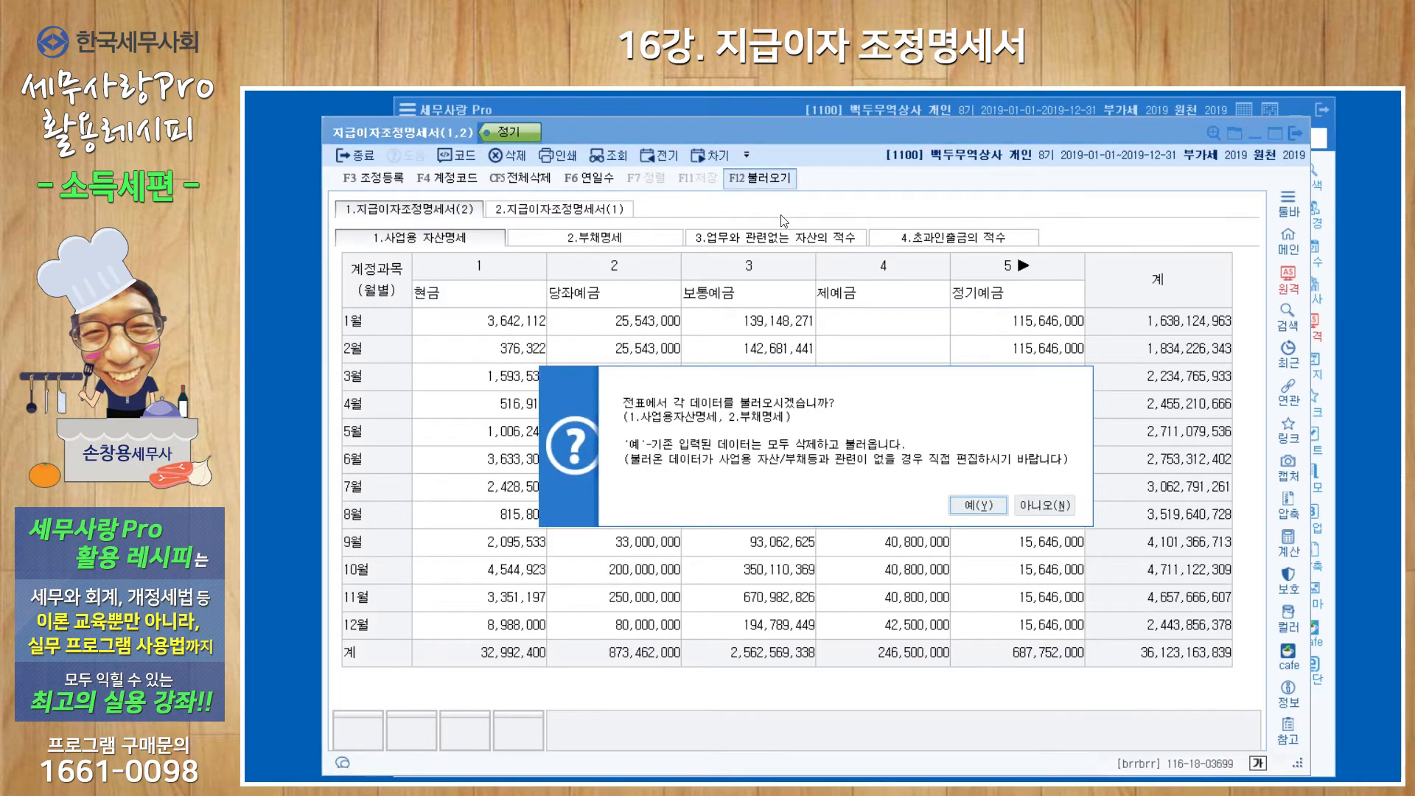
pyautogui.click(978, 507)
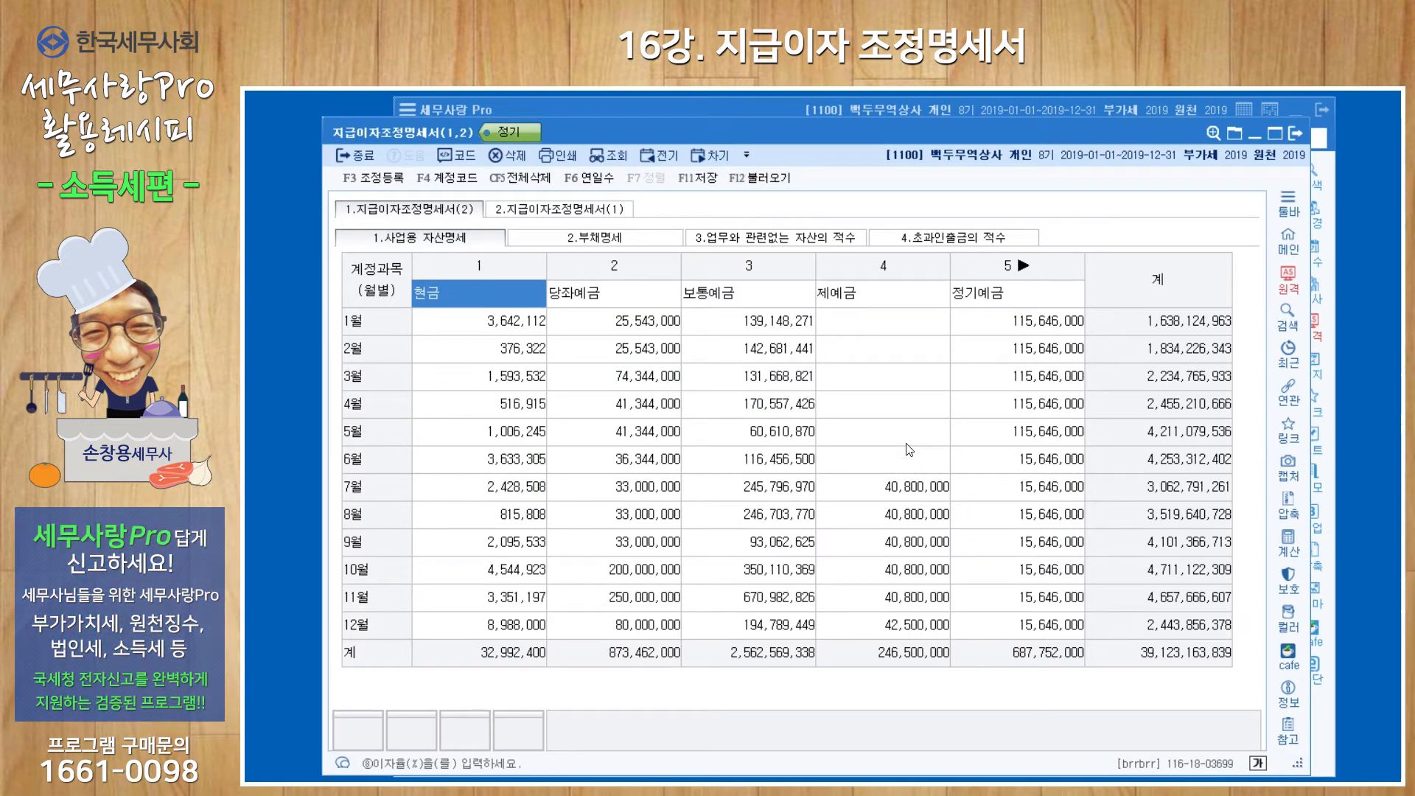
# Delete the non-business 단기매매증권 account column from 사업용 자산명세.
pyautogui.press('Return')
pyautogui.press('Return')
pyautogui.press('Return')
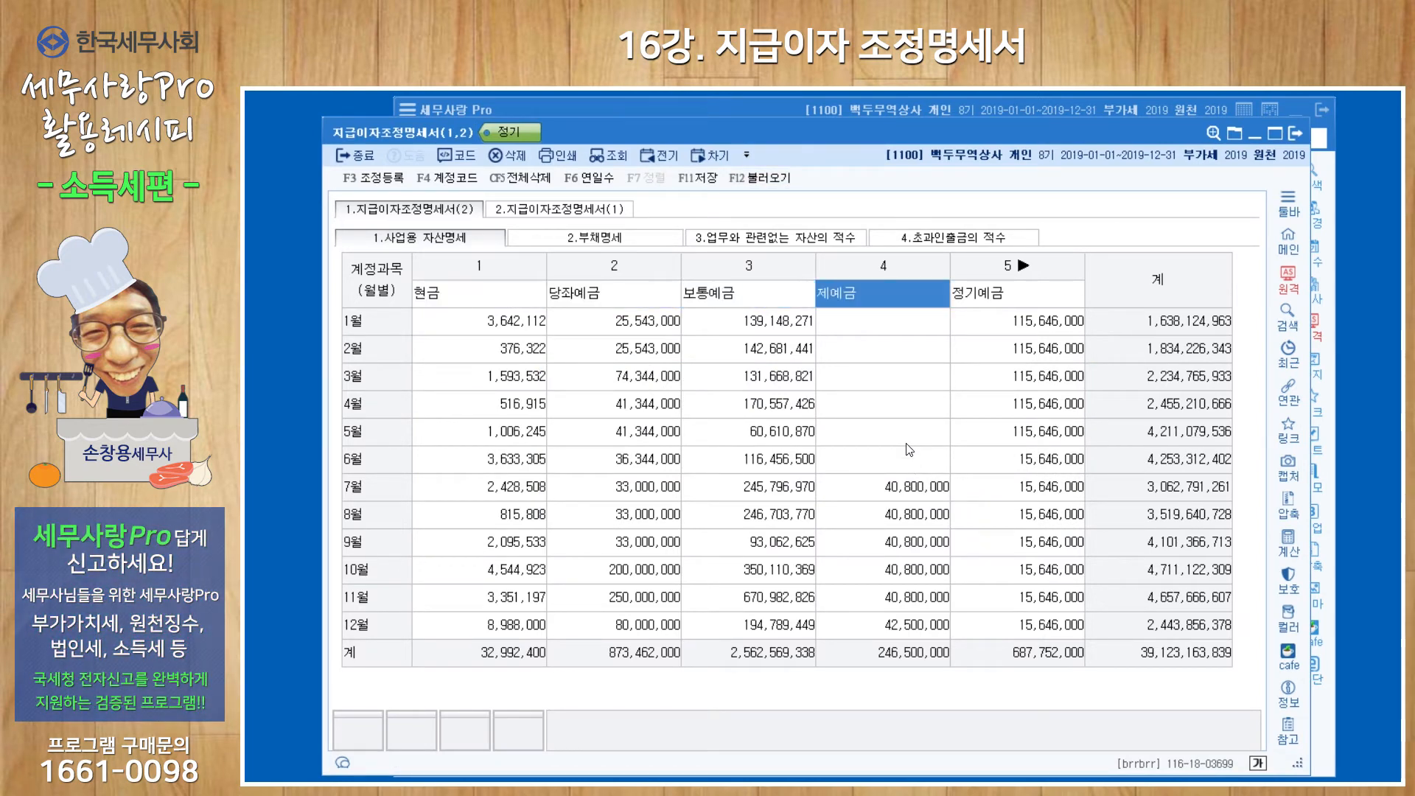
pyautogui.press('Return')
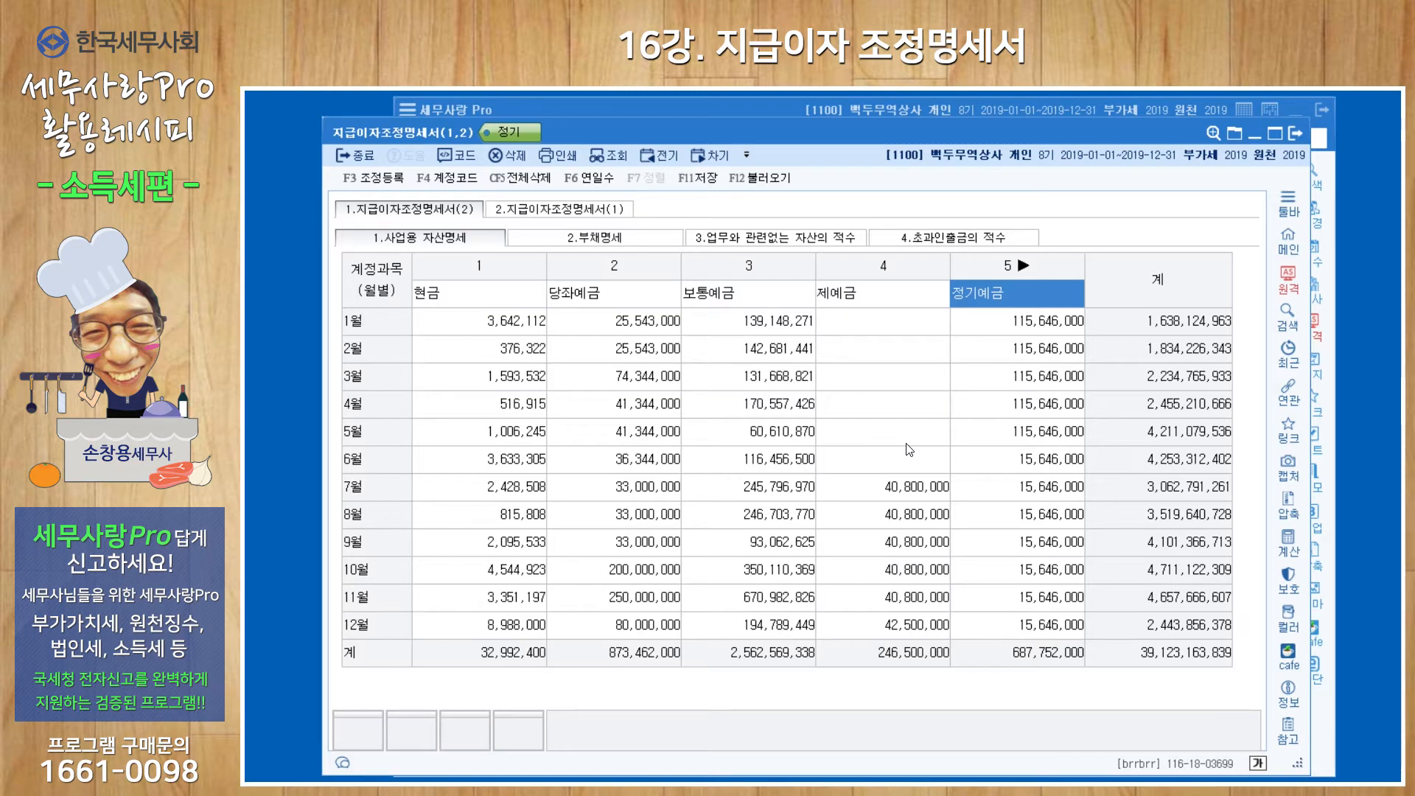
pyautogui.press('Return')
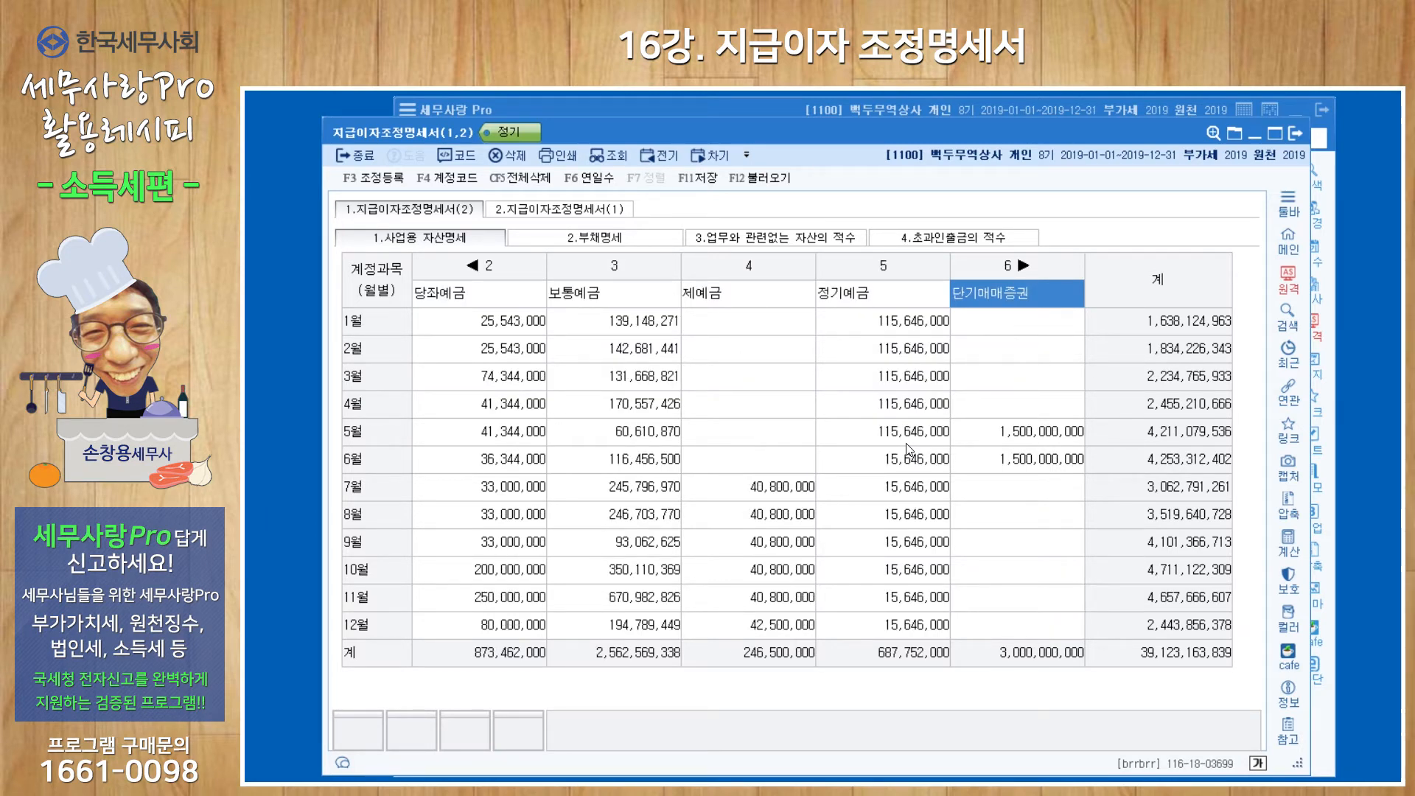
pyautogui.click(878, 303)
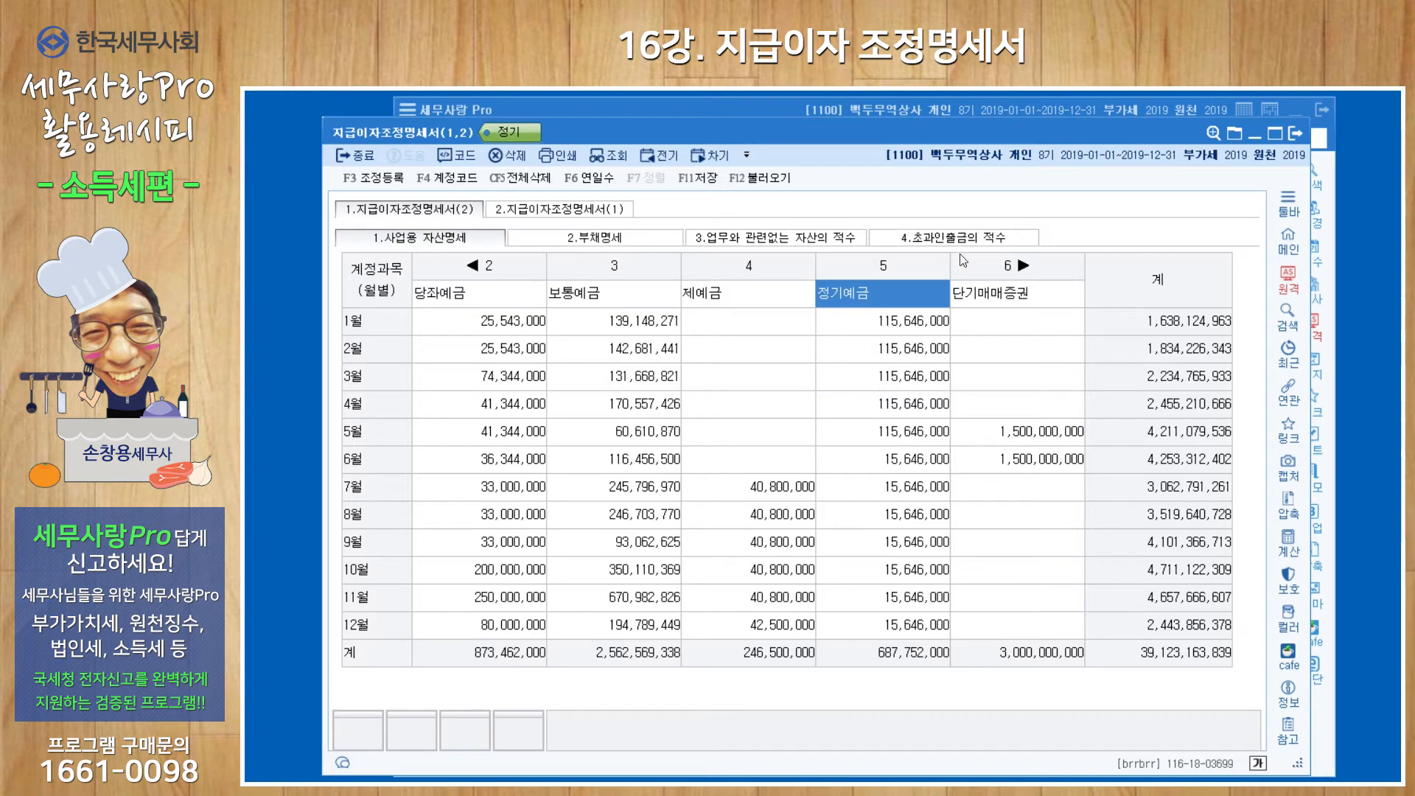
pyautogui.click(984, 294)
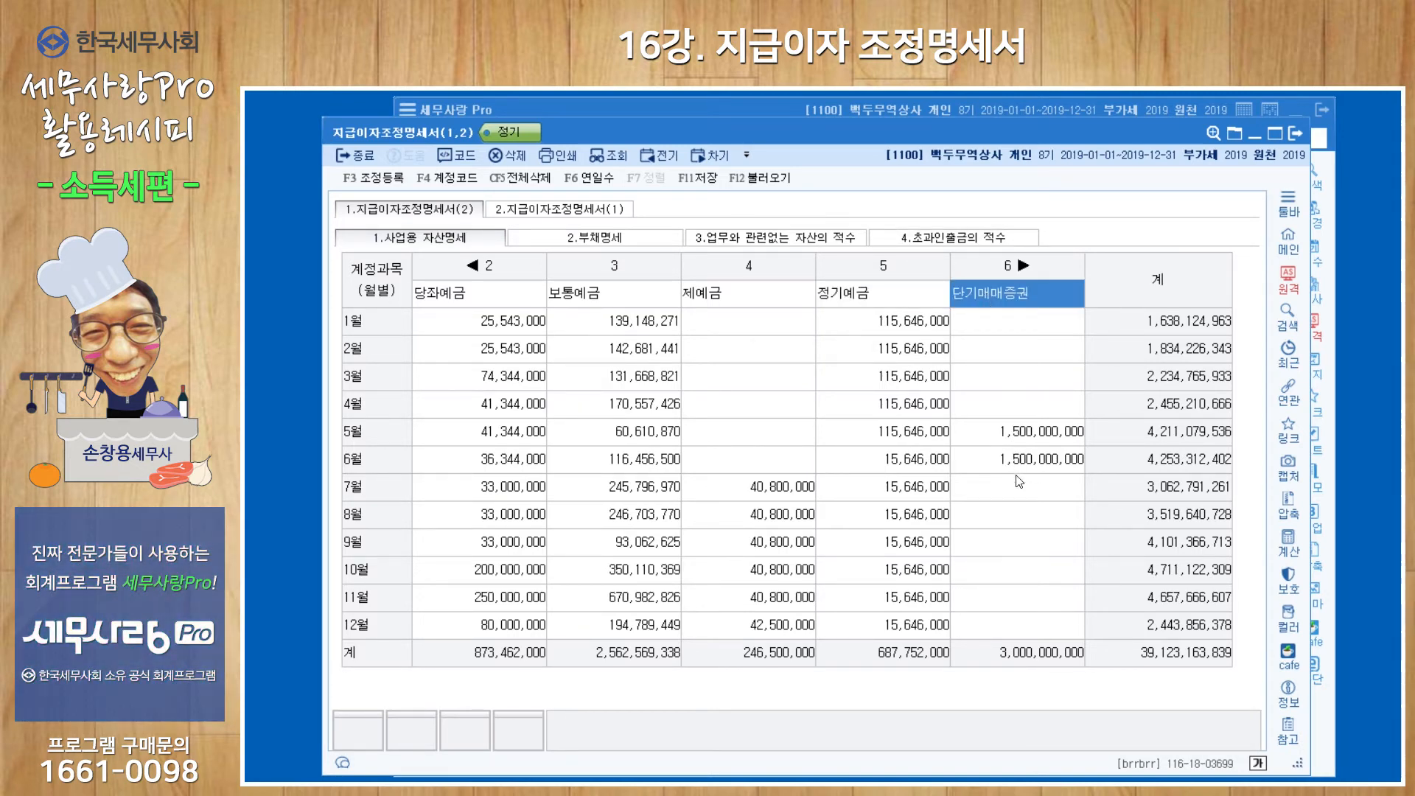
pyautogui.click(507, 157)
pyautogui.click(814, 477)
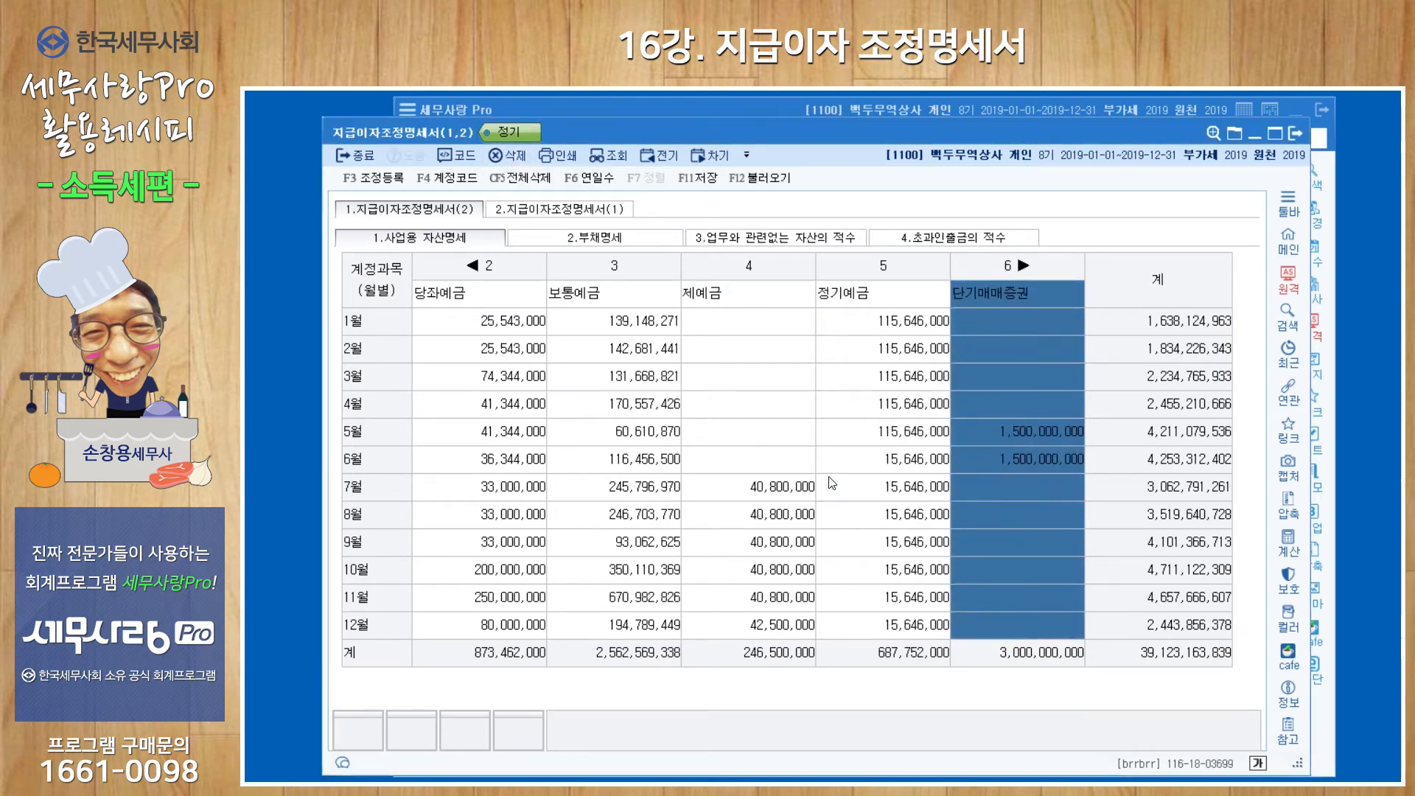
# Review the monthly balances of all liability accounts in 부채명세, from 외상매입금 through 외화장기차입금.
pyautogui.click(629, 238)
pyautogui.press('Return')
pyautogui.press('Return')
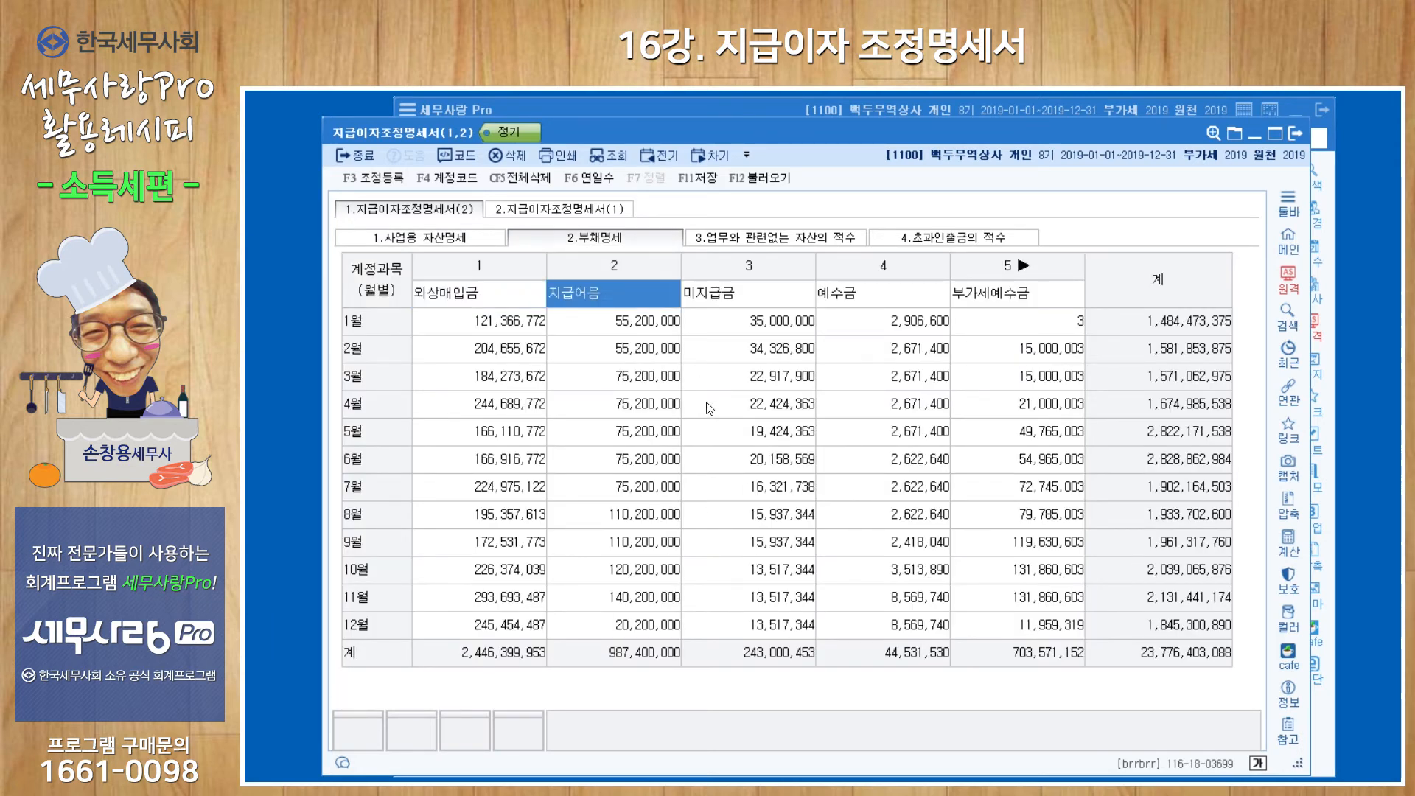
pyautogui.press('Return')
pyautogui.press('Return')
pyautogui.press('Return')
pyautogui.press('Return')
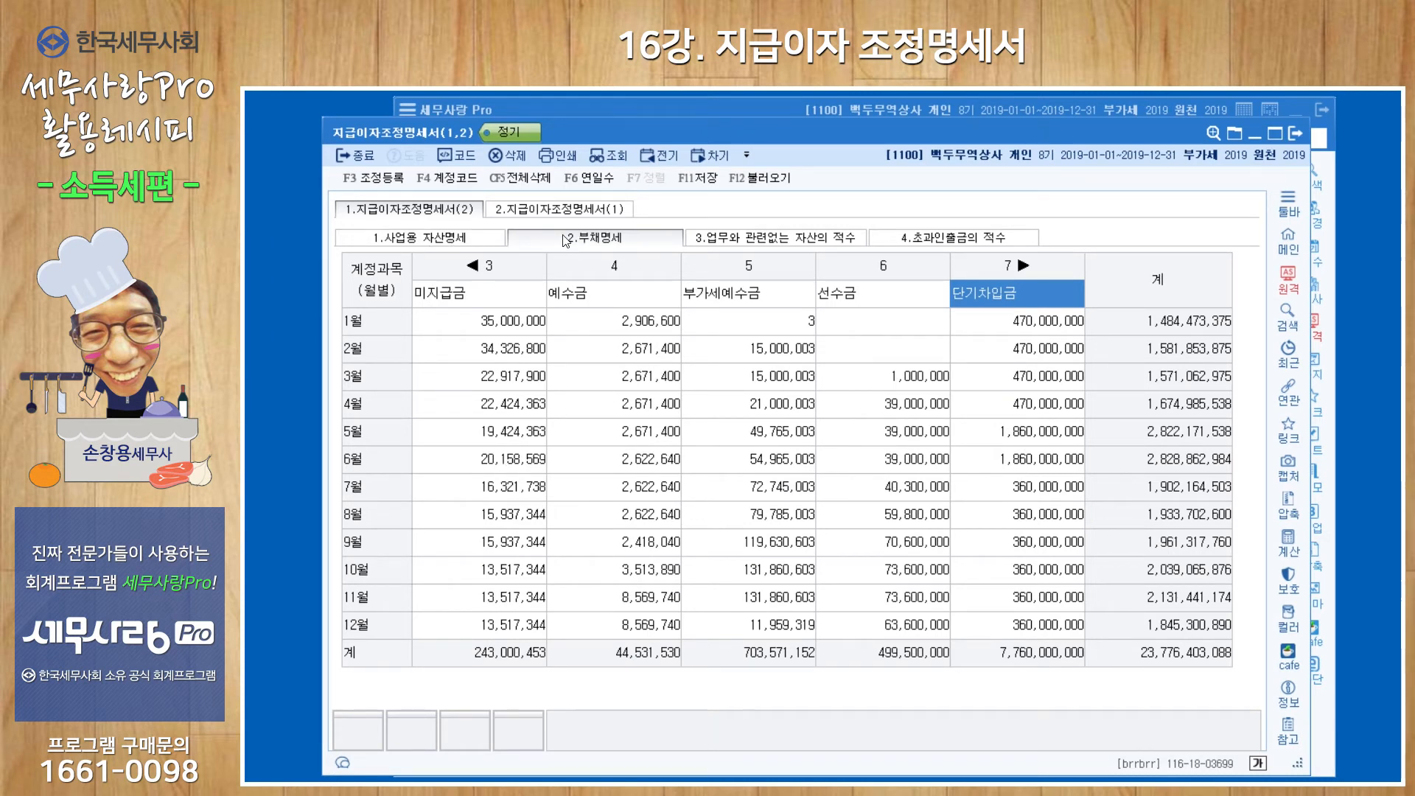
pyautogui.press('Return')
pyautogui.press('Return')
pyautogui.press('Return')
pyautogui.press('Return')
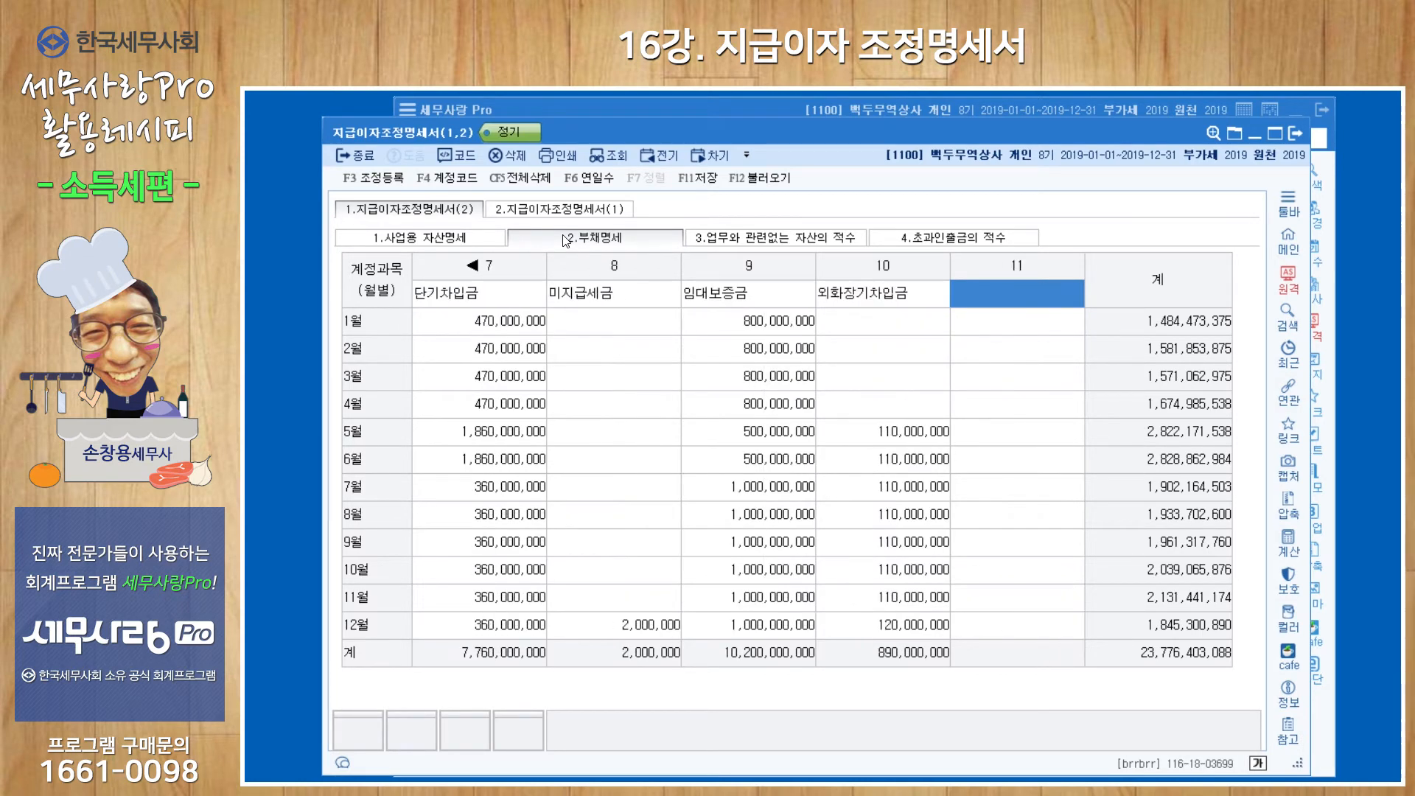
pyautogui.press('Left')
pyautogui.press('Left')
pyautogui.press('Left')
pyautogui.press('Left')
pyautogui.press('Left')
pyautogui.press('Left')
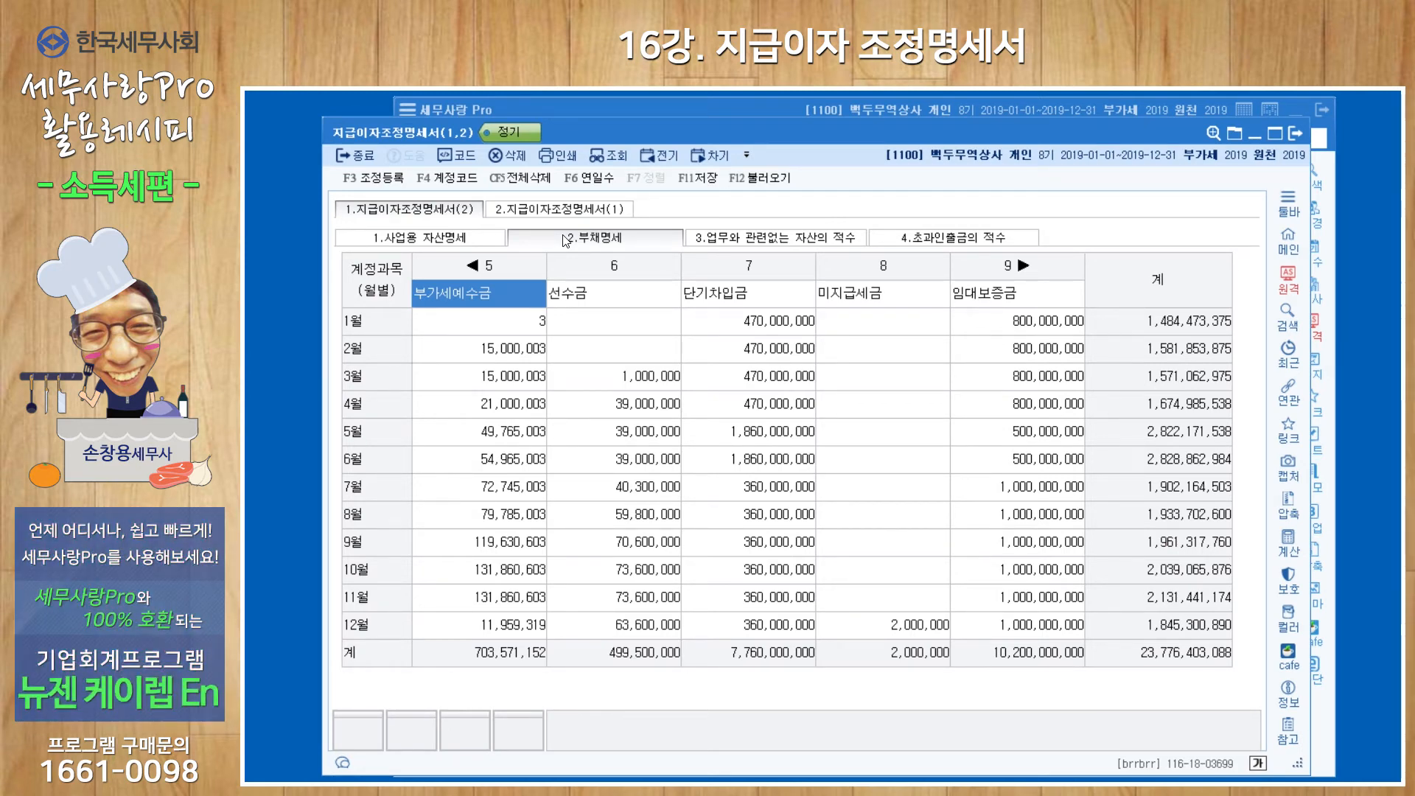
# Examine the 단기매매증권 figures in 업무와 관련없는 자산의 적수 and the monthly excess in 초과인출금의 적수.
pyautogui.click(764, 240)
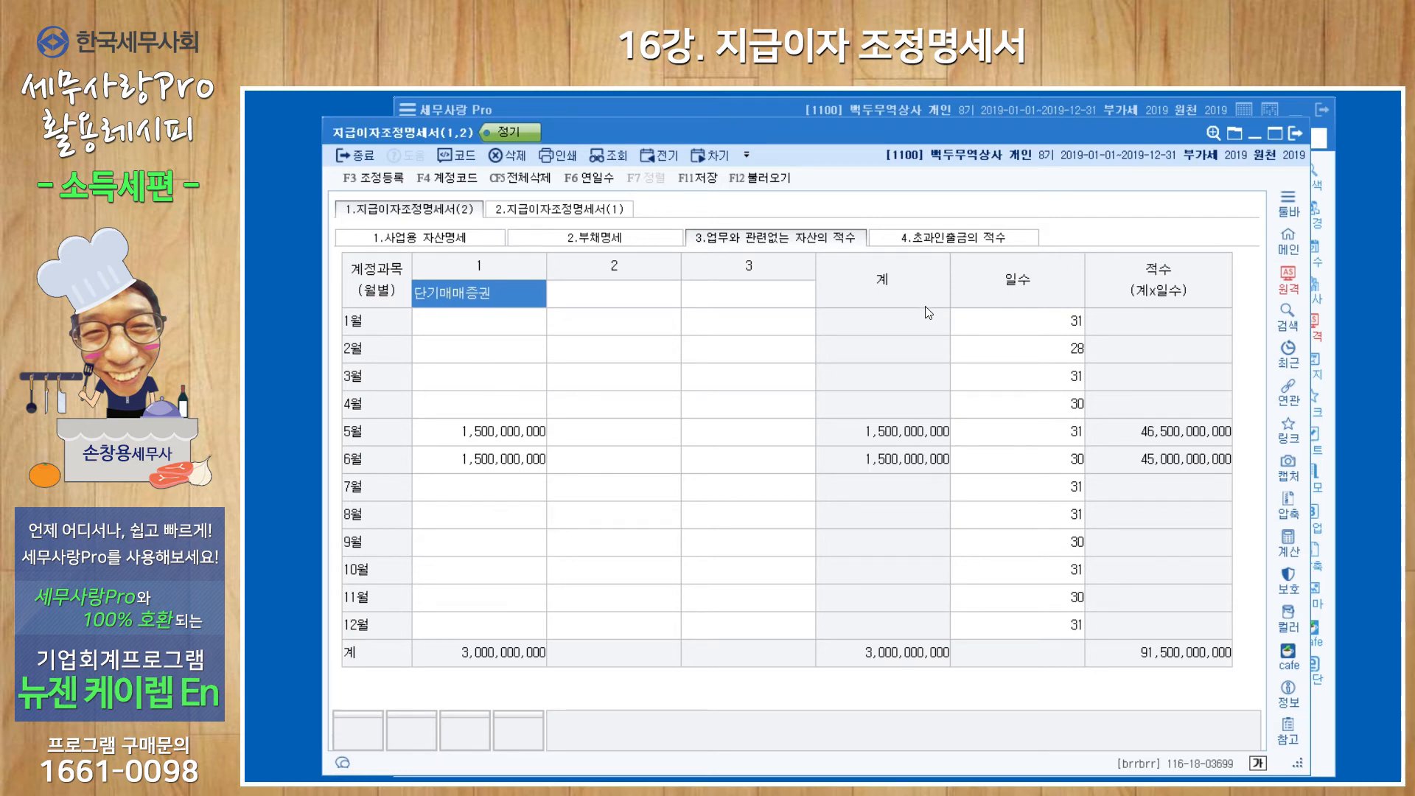
pyautogui.click(970, 238)
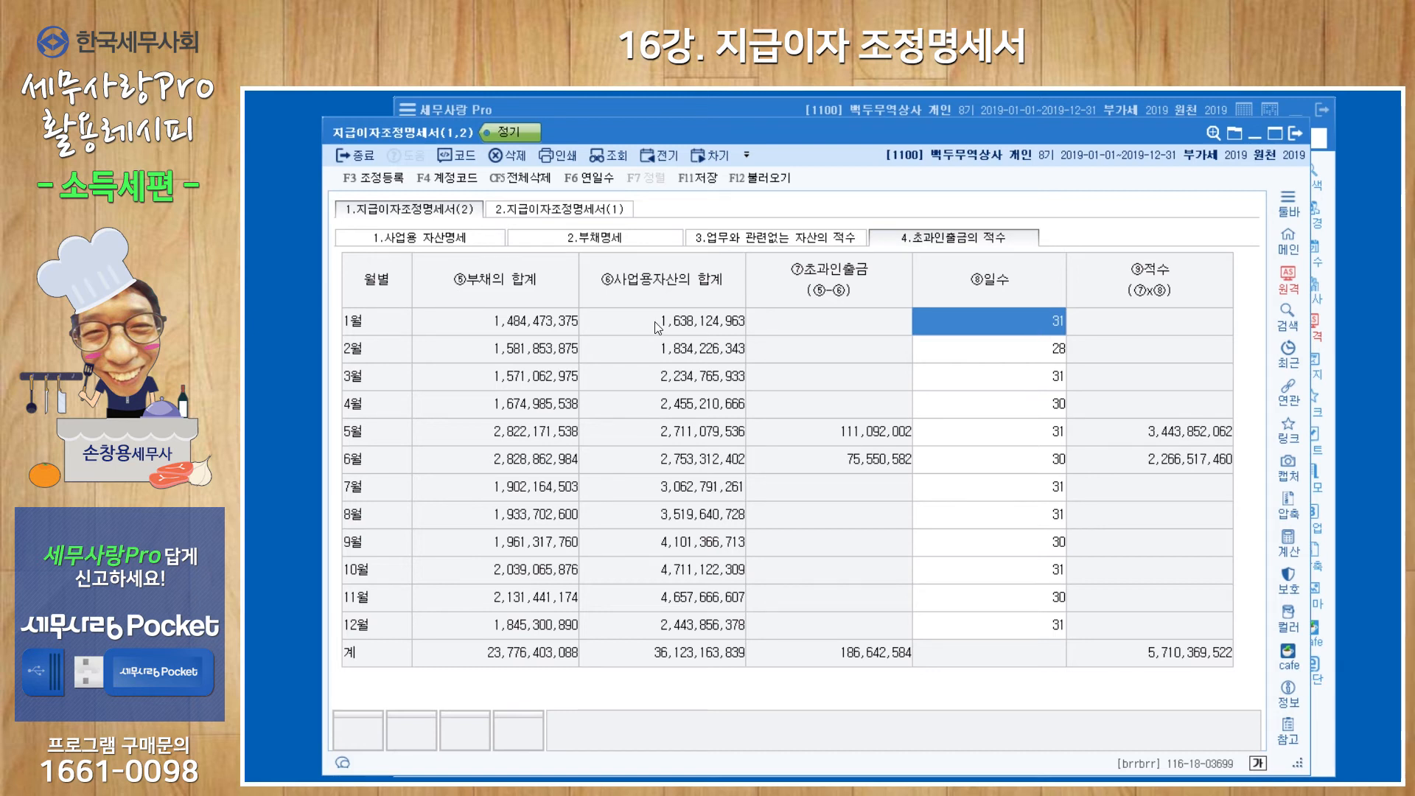
# Review 지급이자조정명세서(1), covering 이자율별 차입금 적수 and the disallowed interest in 업무무관 자산에 대한 지급이자.
pyautogui.click(548, 211)
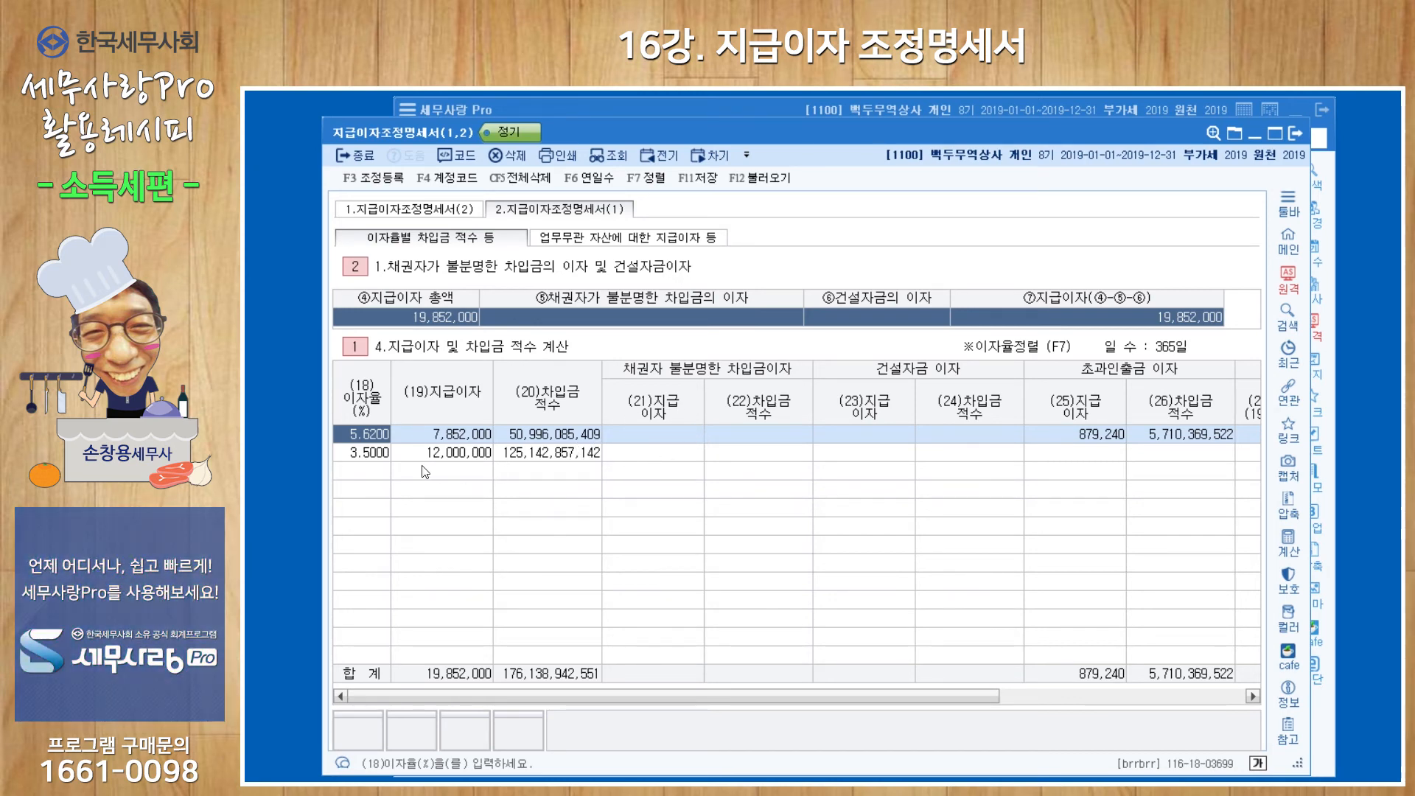
pyautogui.click(683, 442)
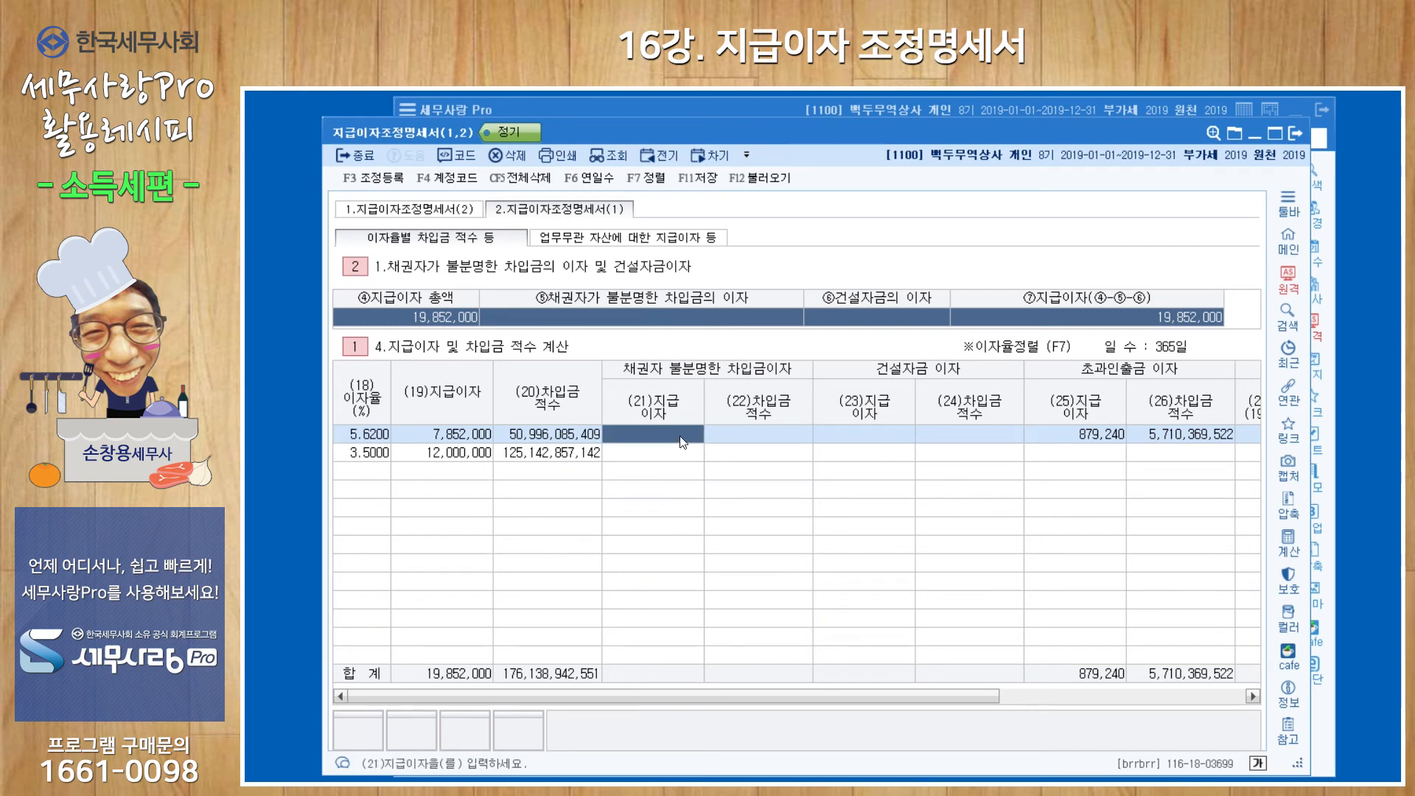
pyautogui.click(856, 434)
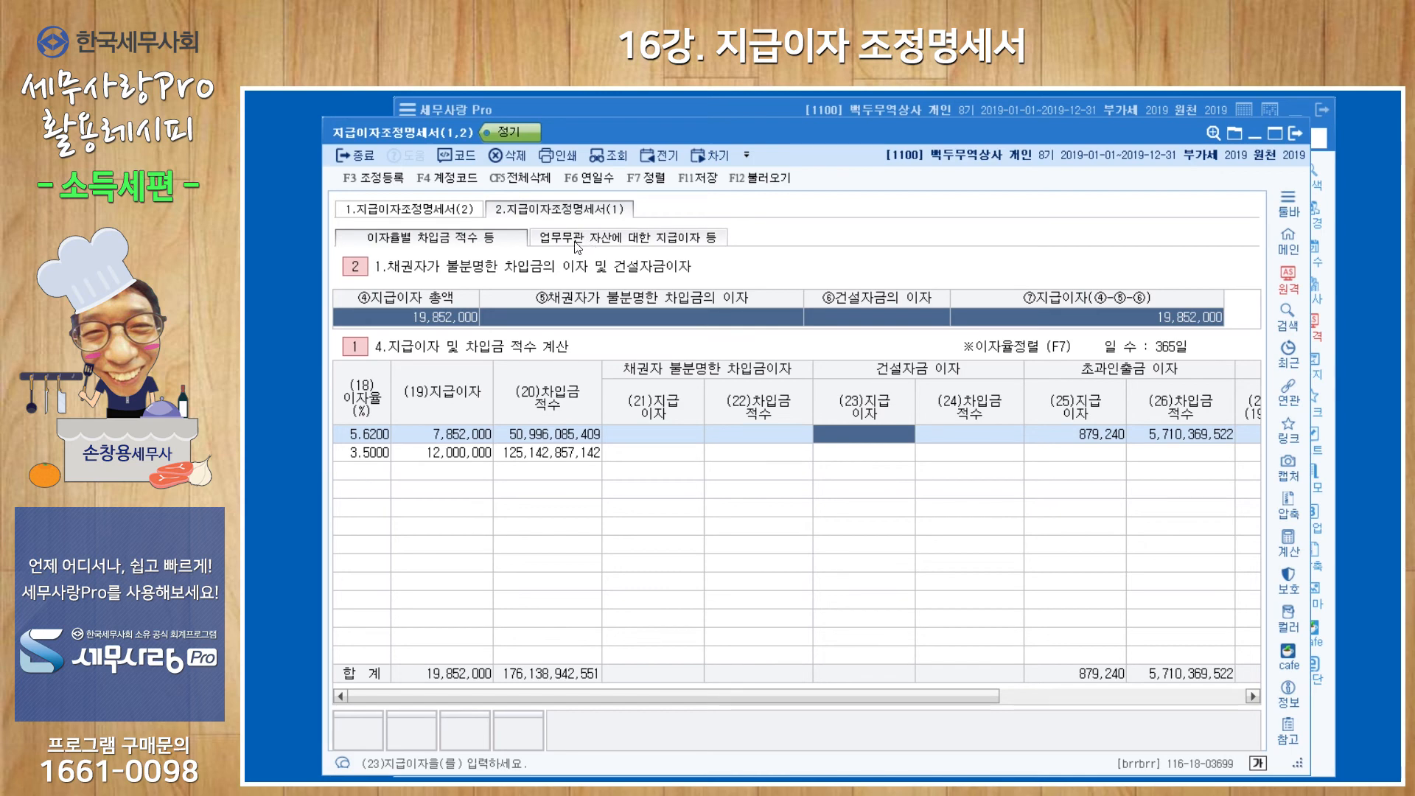
pyautogui.click(672, 246)
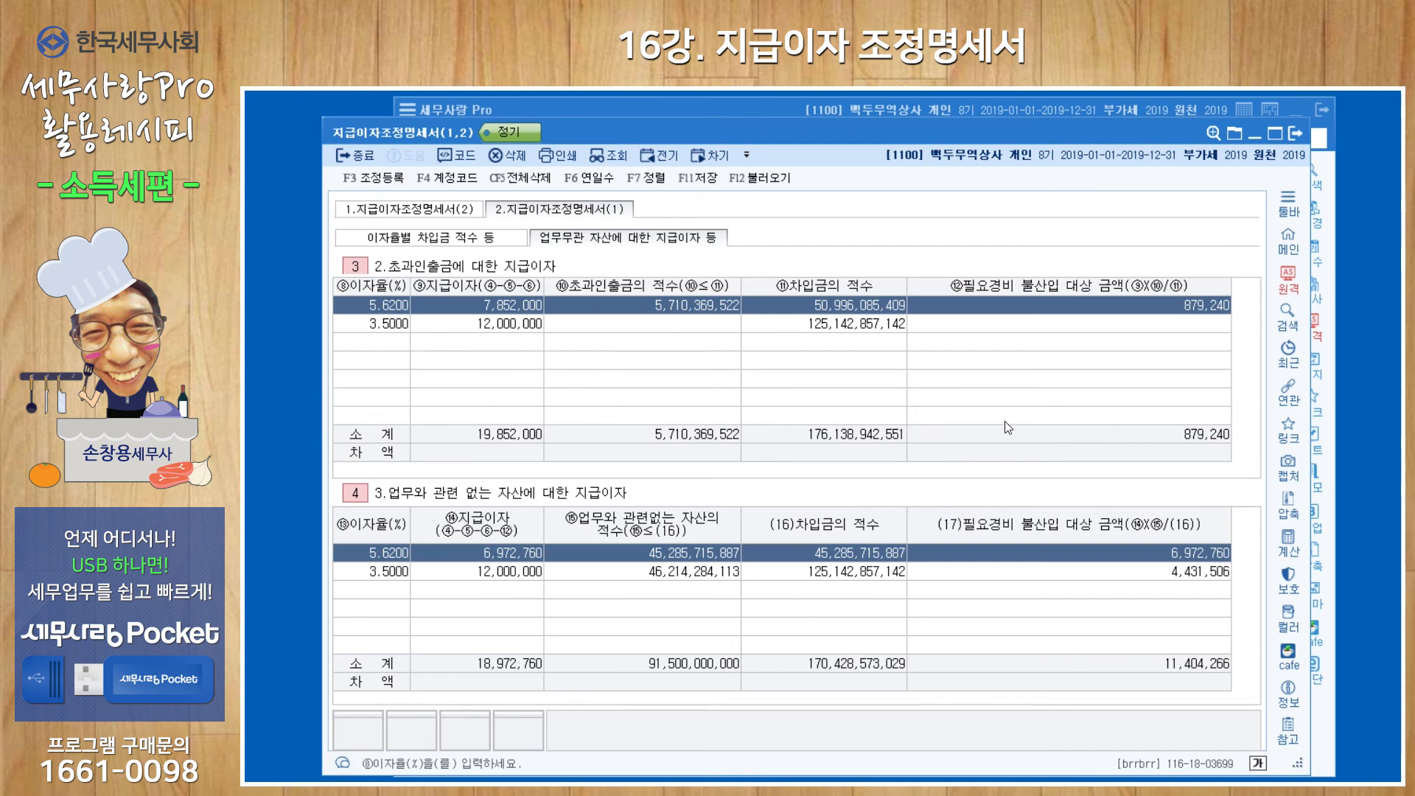
# Open 조정 등록 and check the 초과인출금이자 and 업무무관자산지급이자 entries among the 필요경비불산입 items.
pyautogui.click(389, 179)
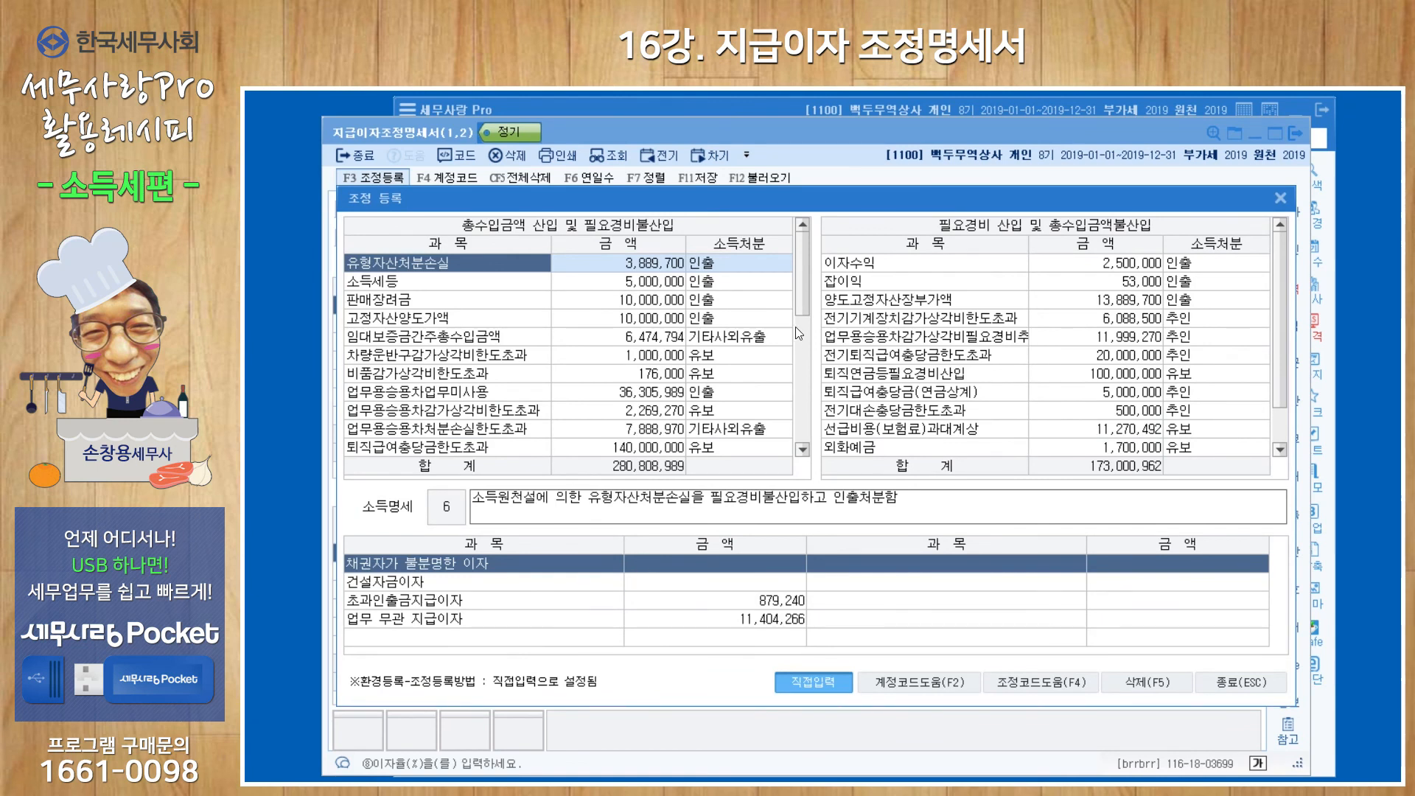
pyautogui.moveTo(802, 295); pyautogui.dragTo(795, 377)
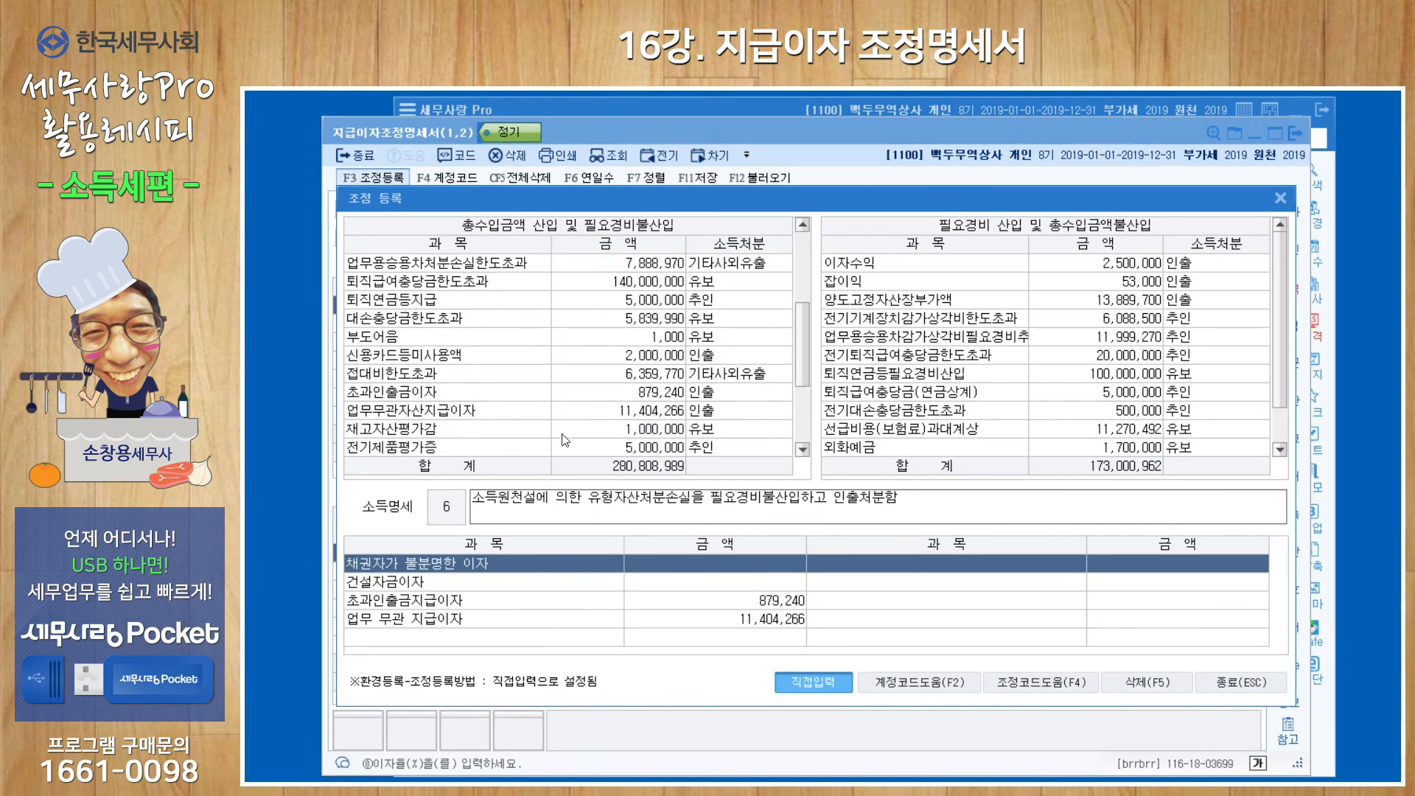
pyautogui.click(487, 394)
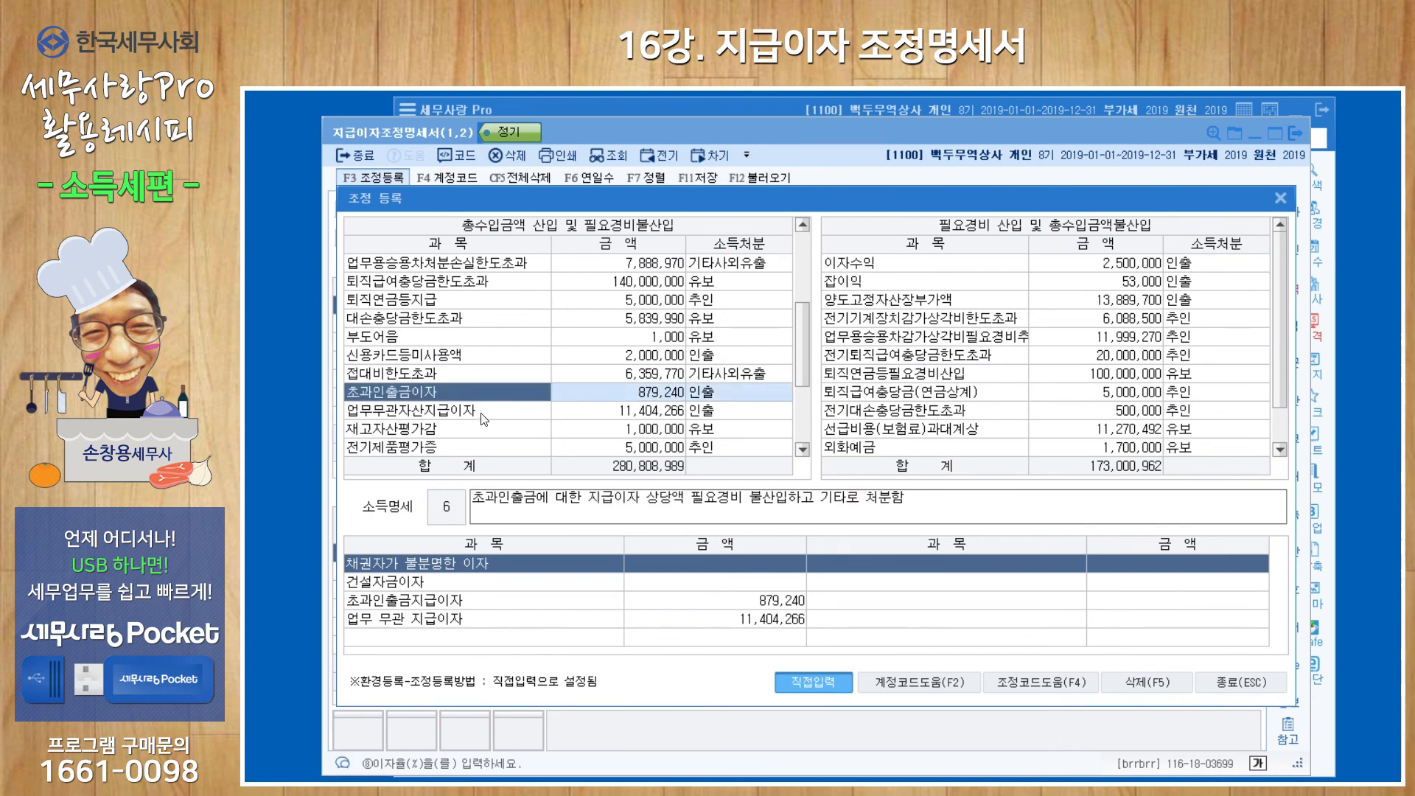
pyautogui.click(489, 407)
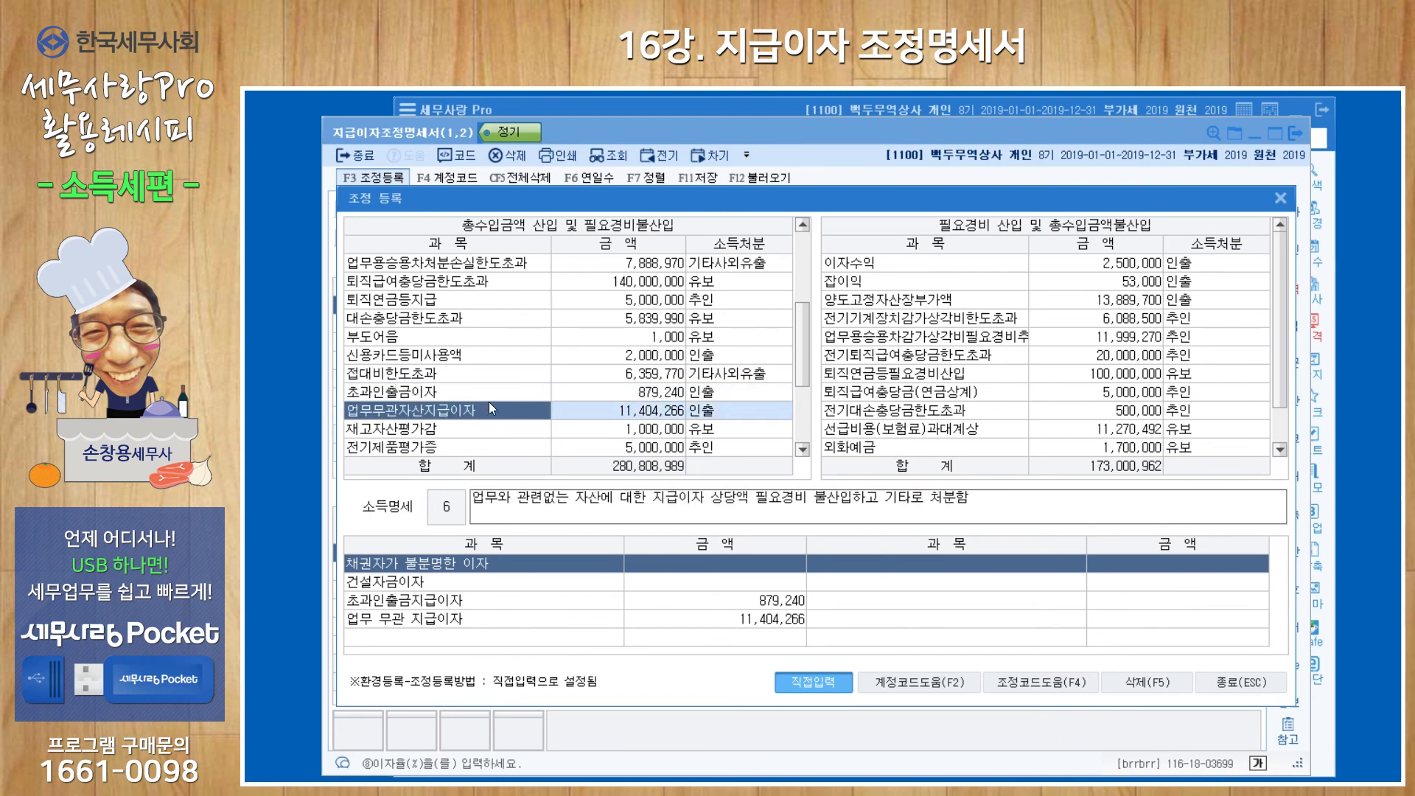